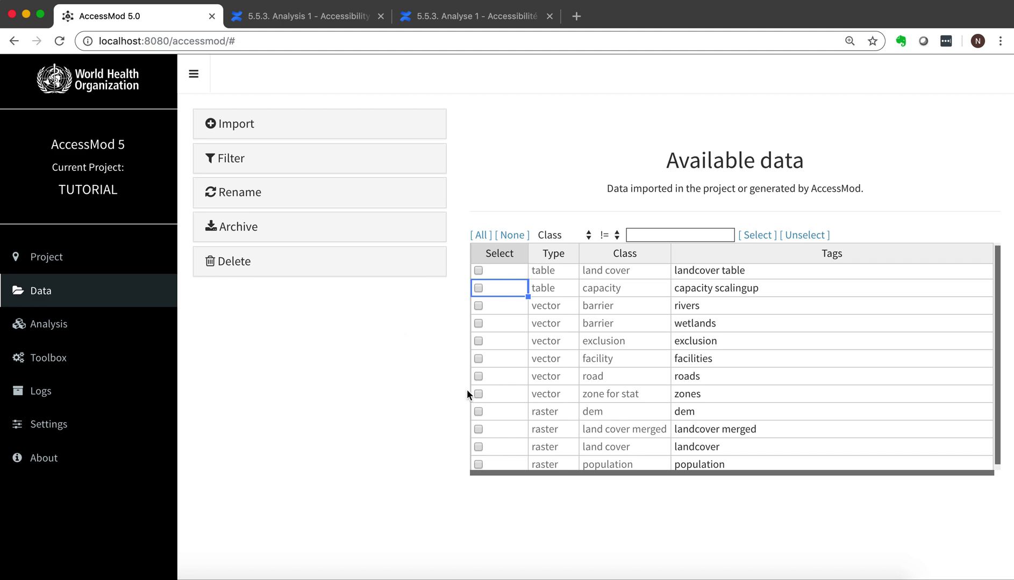
- Leave the TUTORIAL project's data list and go to the Analysis section
left_click(118, 296)
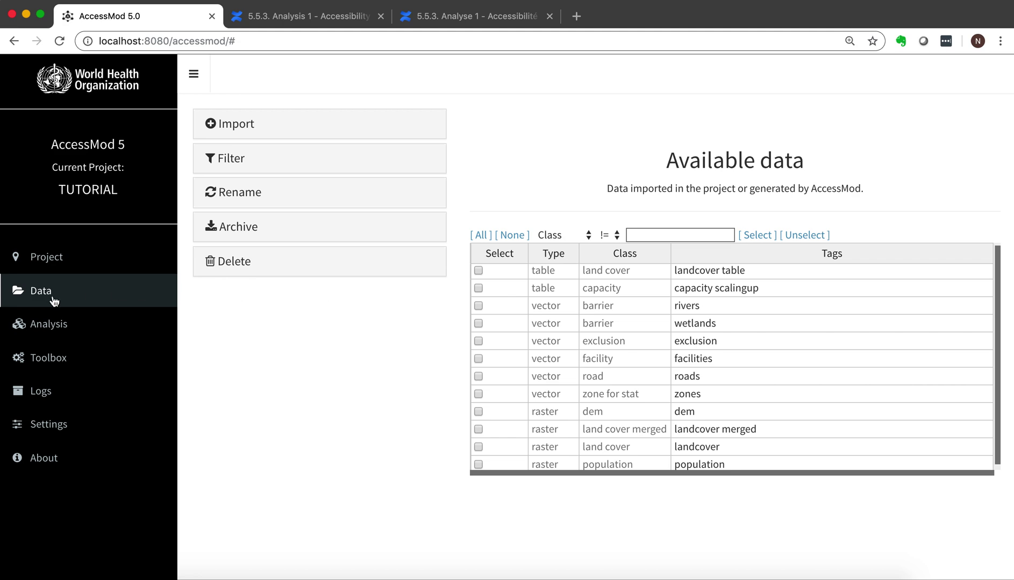
- Open the Accessibility analysis page and list the merged land cover rasters
left_click(48, 326)
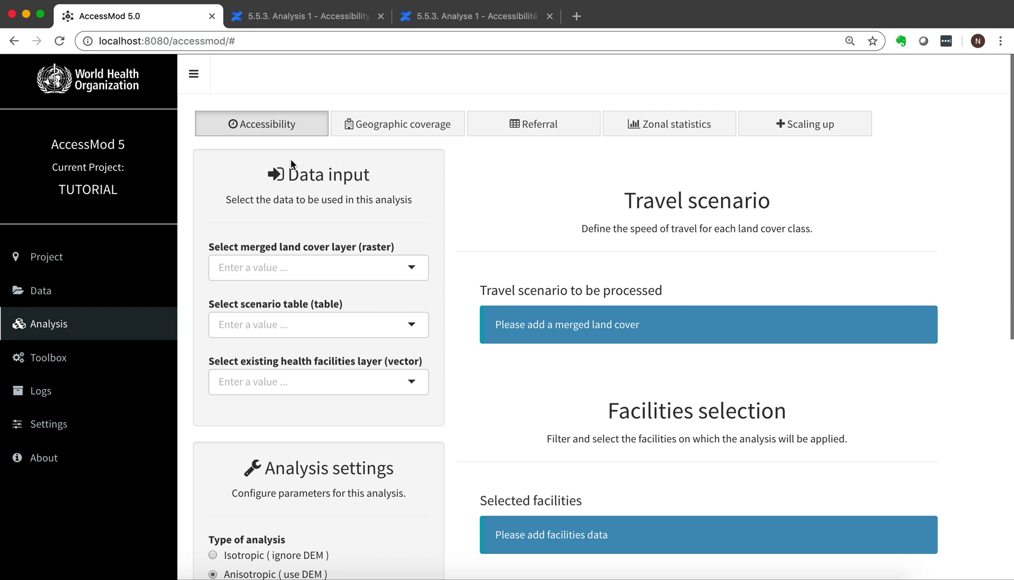
left_click(411, 267)
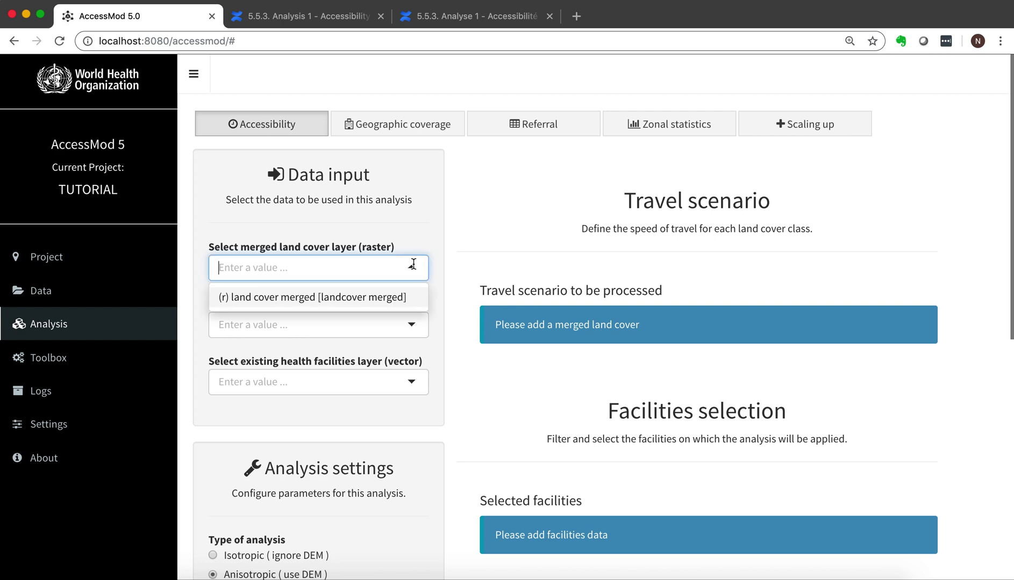
- Choose '(r) land cover merged' as the land cover input; the scenario table list is empty
left_click(379, 299)
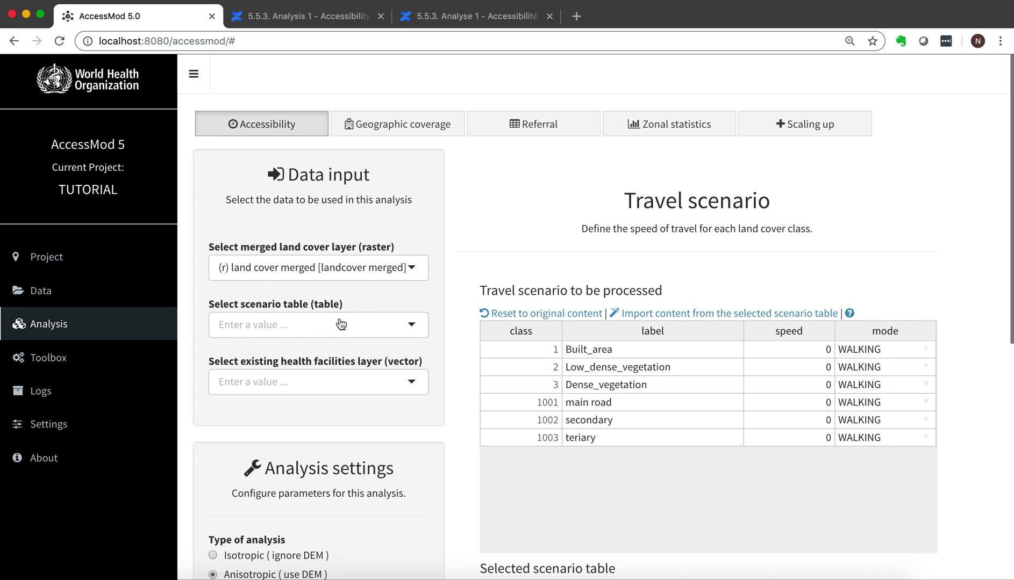
left_click(412, 326)
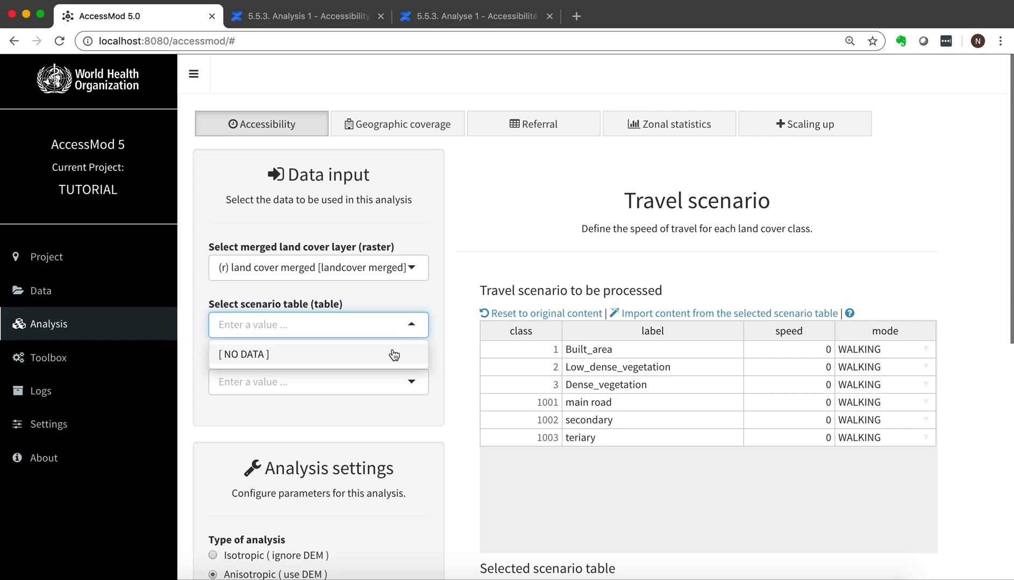
left_click(399, 304)
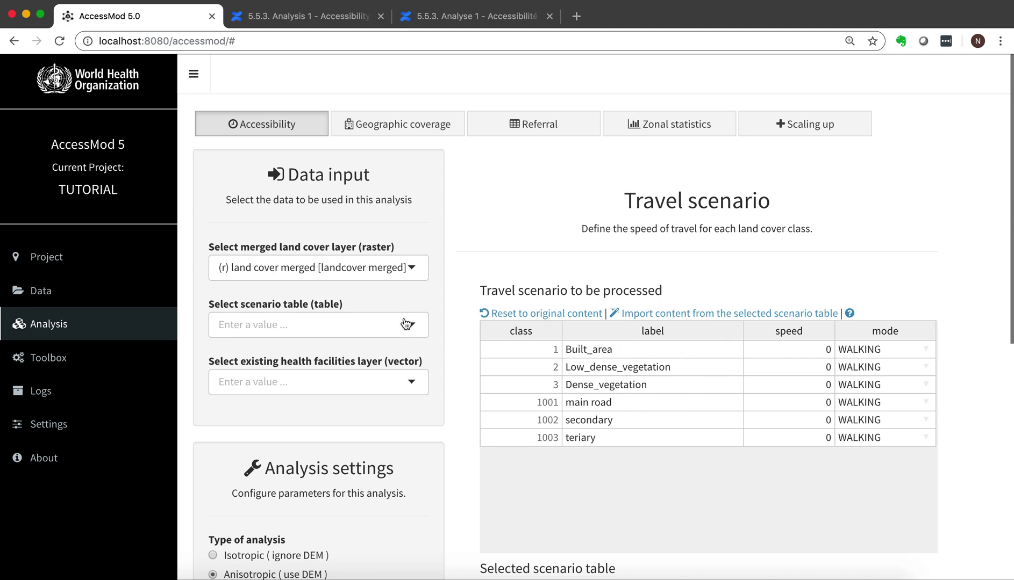
- Set '(v) facility [facilities]' as the health facilities layer and review the settings below
left_click(414, 386)
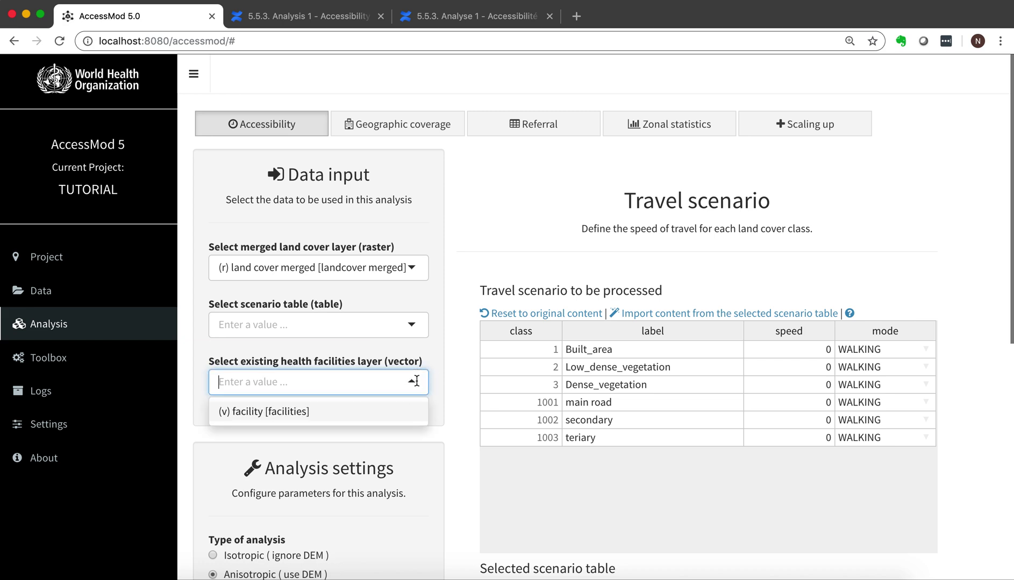
left_click(301, 417)
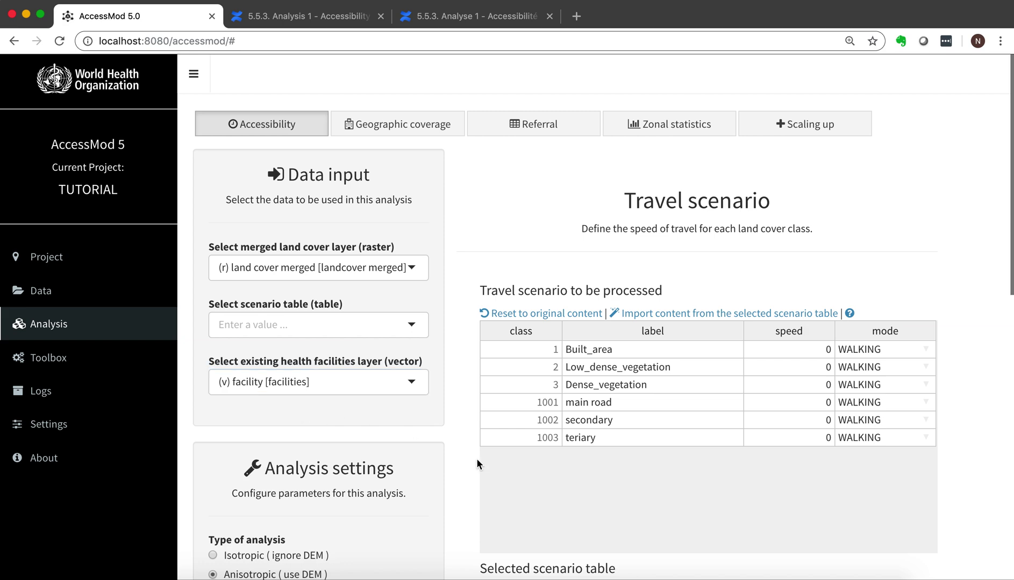
scroll(461, 491, "down", 5)
scroll(461, 488, "down", 4)
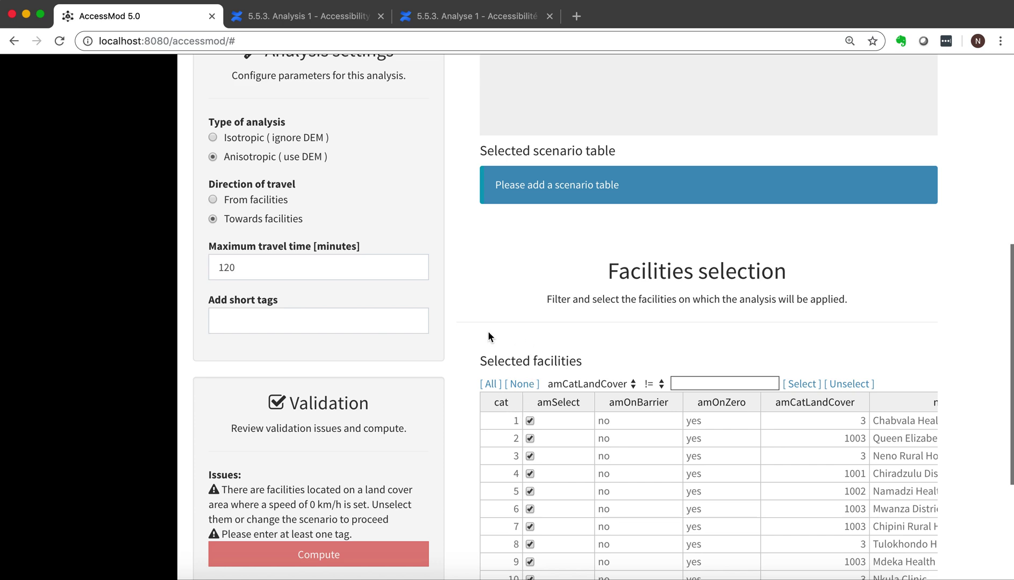
scroll(461, 314, "up", 9)
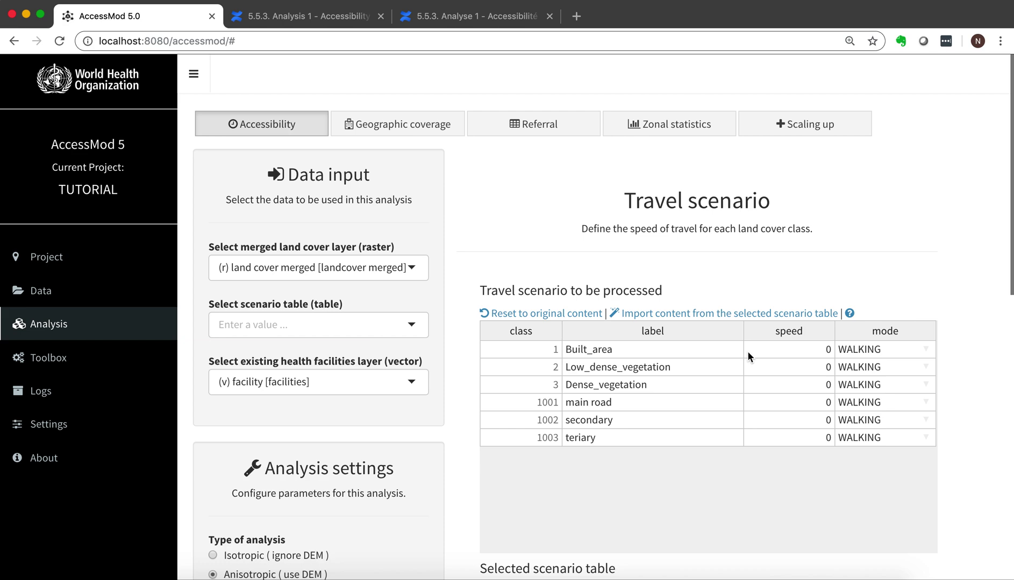
- In the scenario table, enter speeds 6, 4 and 2 for the first three land cover classes
left_click(820, 352)
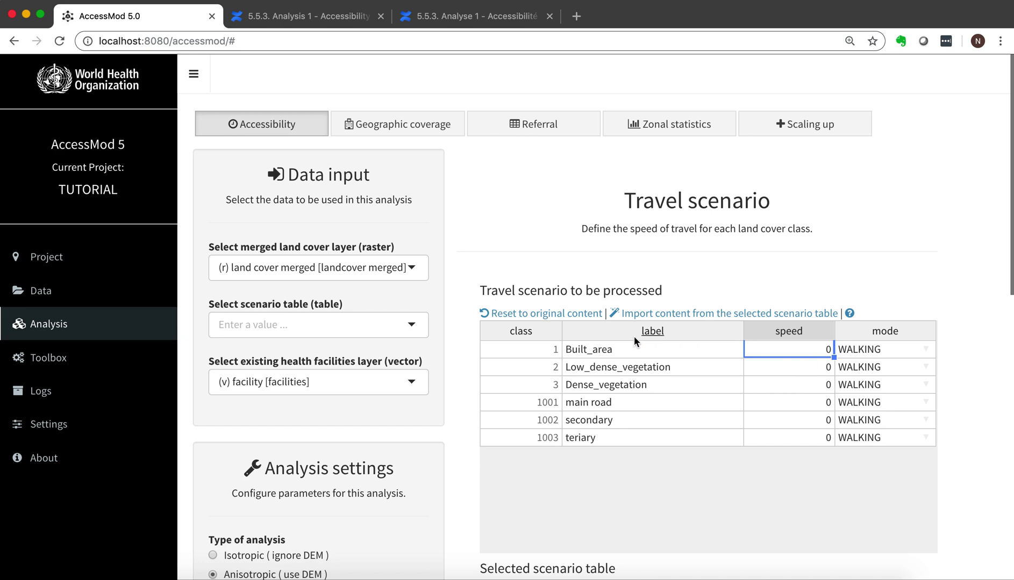
double_click(812, 346)
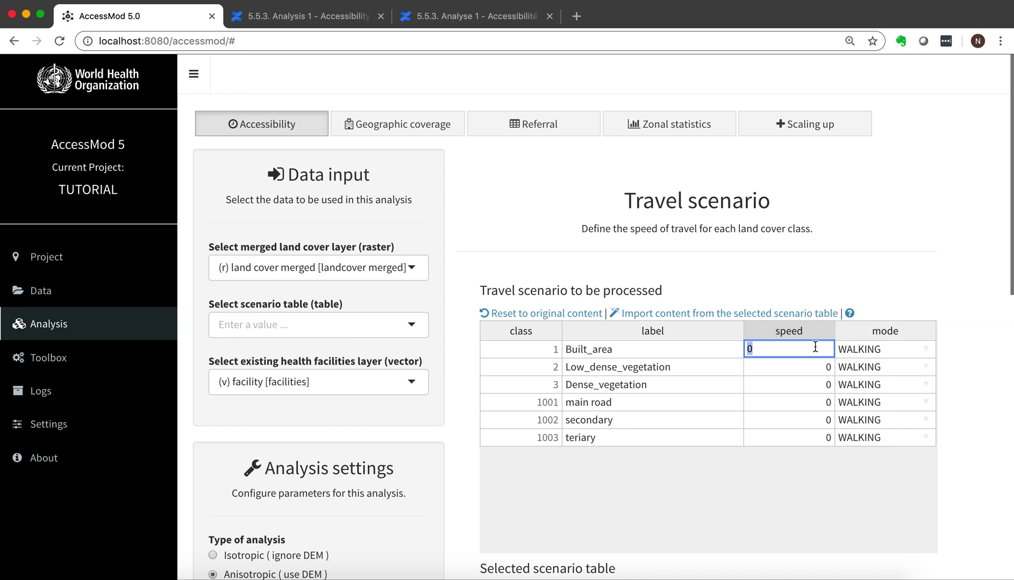
type("6")
left_click(816, 366)
double_click(827, 367)
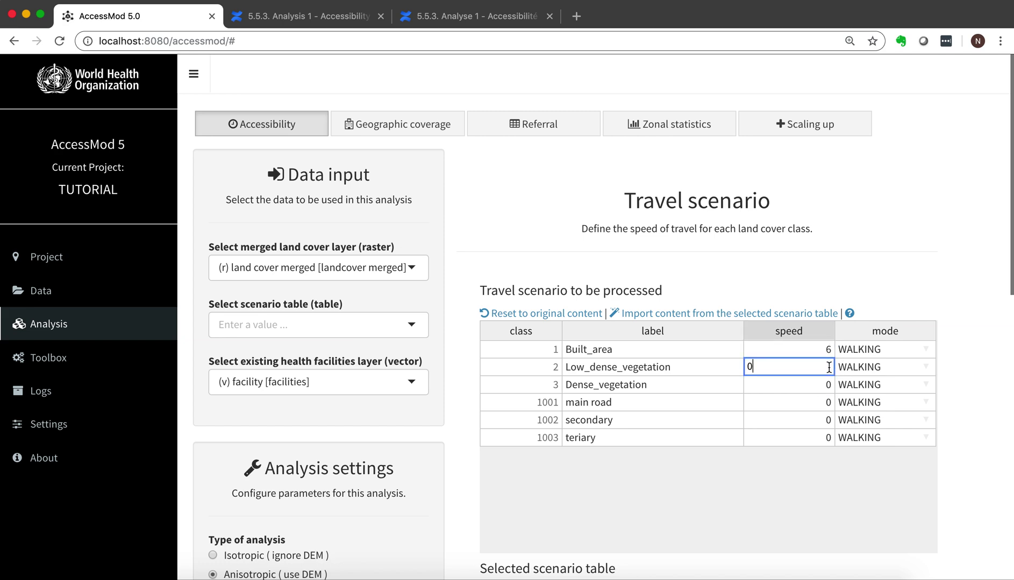
key("BackSpace")
type("4")
left_click(827, 392)
double_click(826, 386)
key("BackSpace")
type("2")
left_click(823, 400)
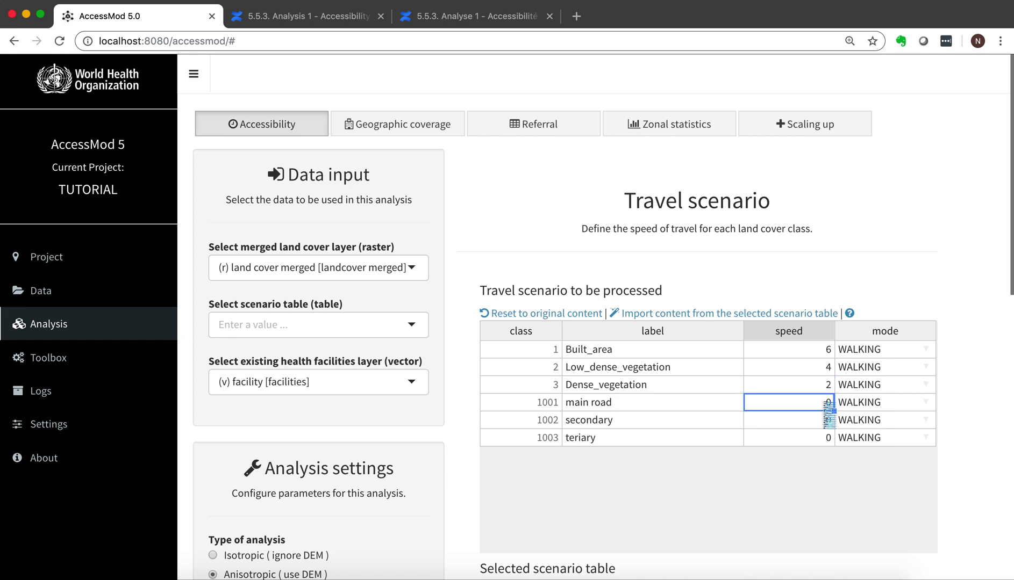
- Change the Built_area travel mode to BICYCLING
left_click(852, 349)
left_click(925, 349)
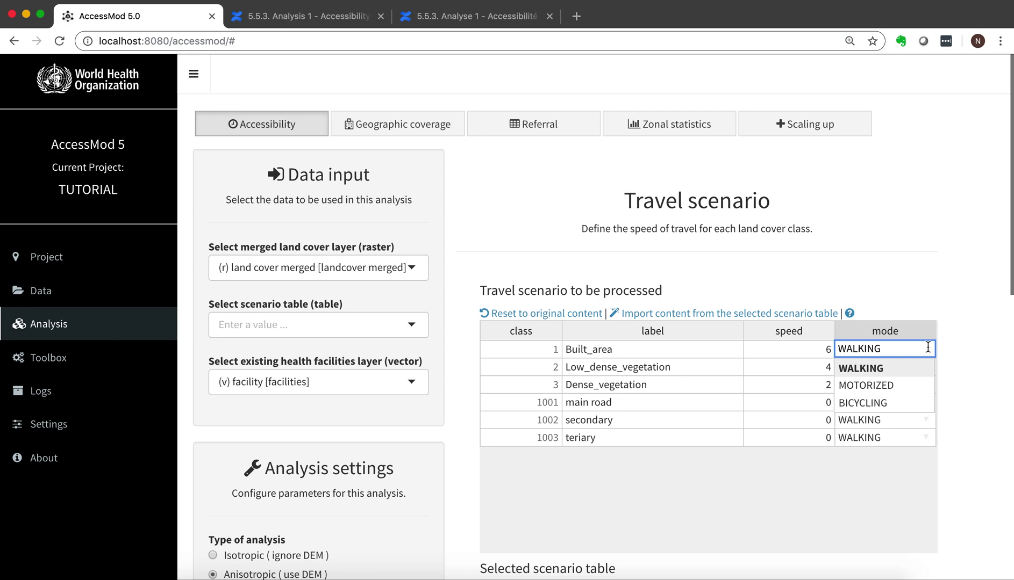
left_click(884, 402)
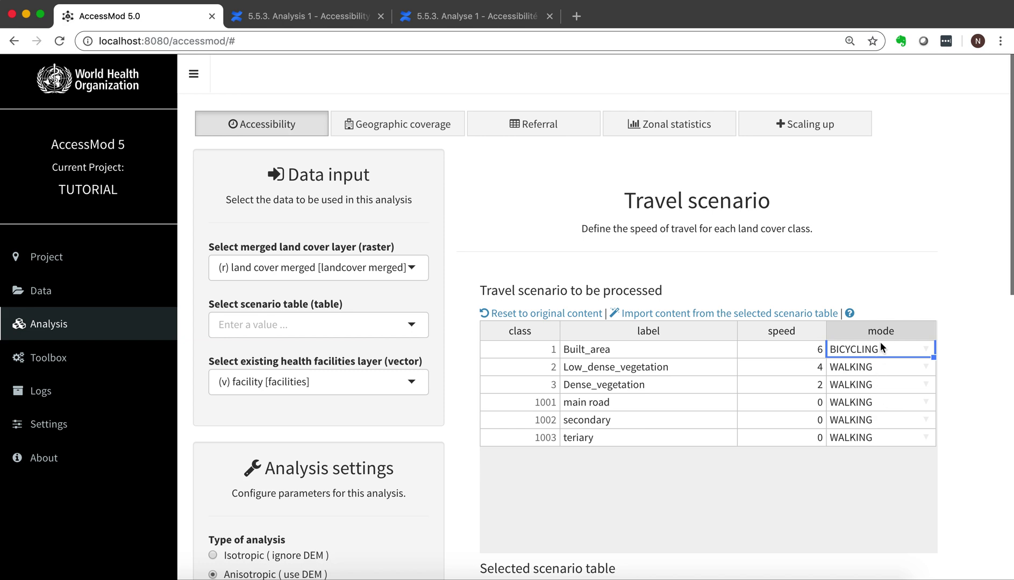
left_click(926, 348)
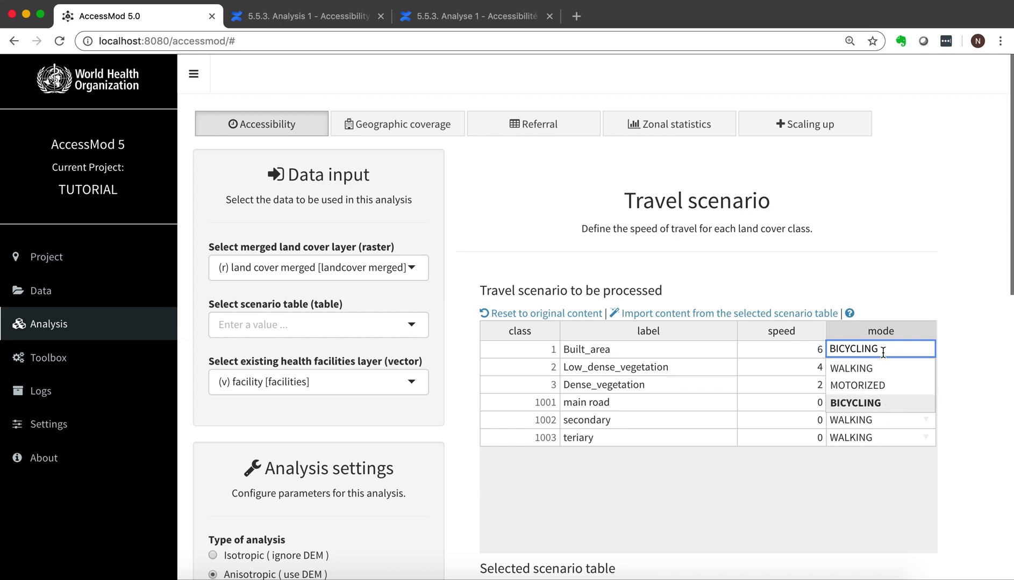
left_click(840, 332)
left_click(841, 352)
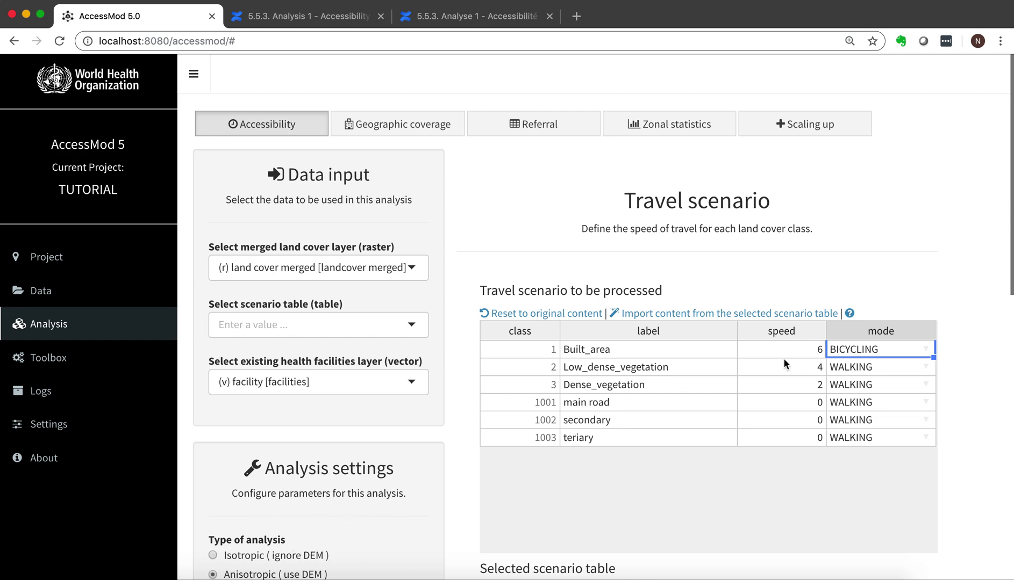
left_click(858, 370)
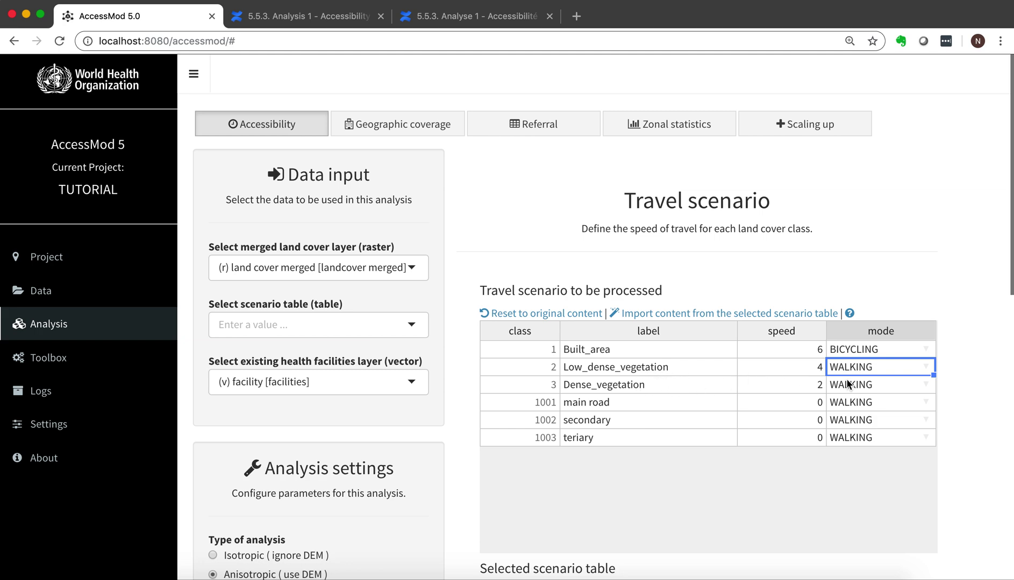
- Set main road, secondary and teriary travel modes to MOTORIZED
left_click(871, 404)
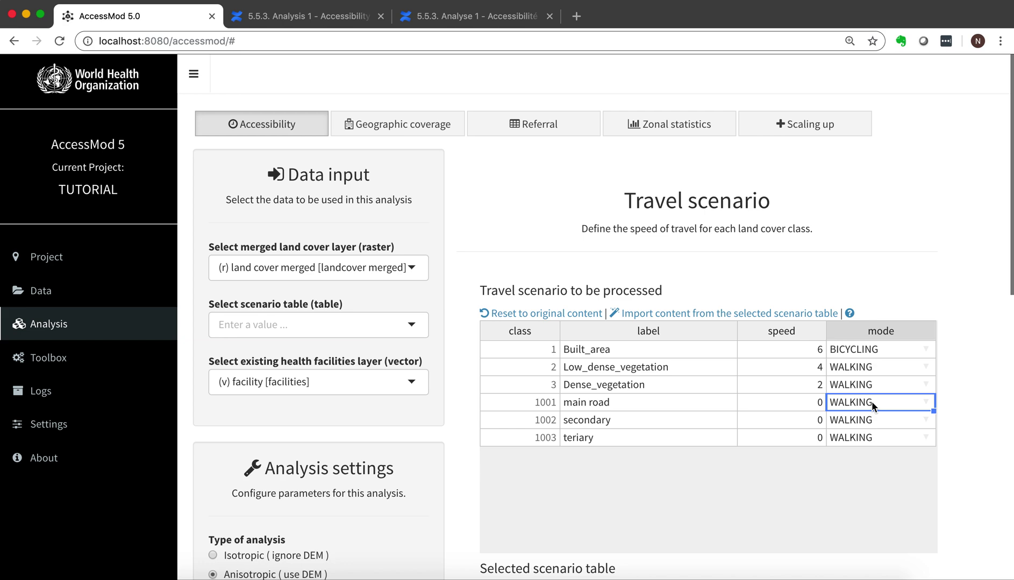
left_click(925, 403)
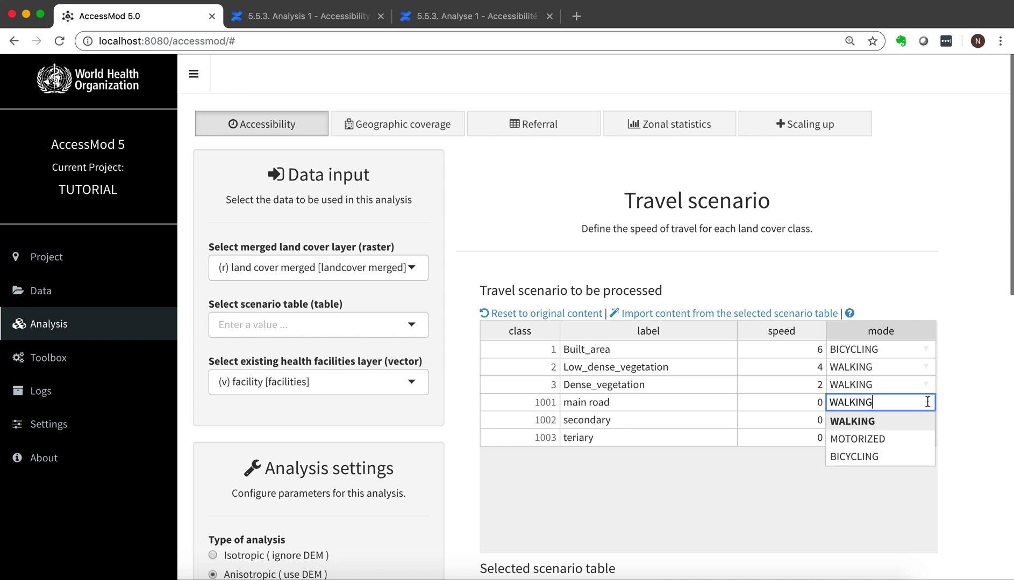
left_click(909, 439)
left_click(925, 421)
left_click(914, 457)
left_click(925, 438)
left_click(906, 474)
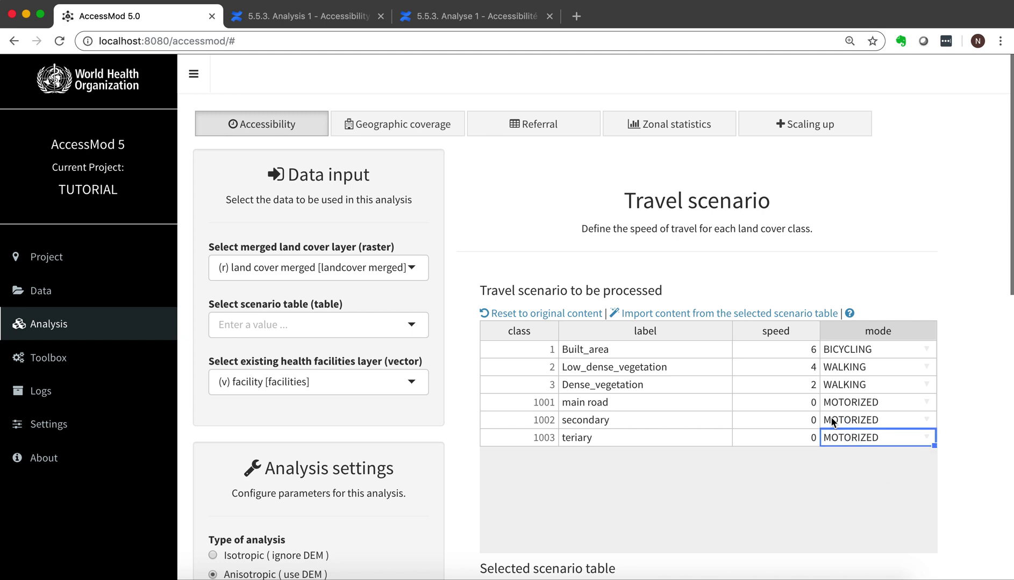
- Enter road speeds of 100, 80 and 50 for main road, secondary and teriary
left_click(808, 407)
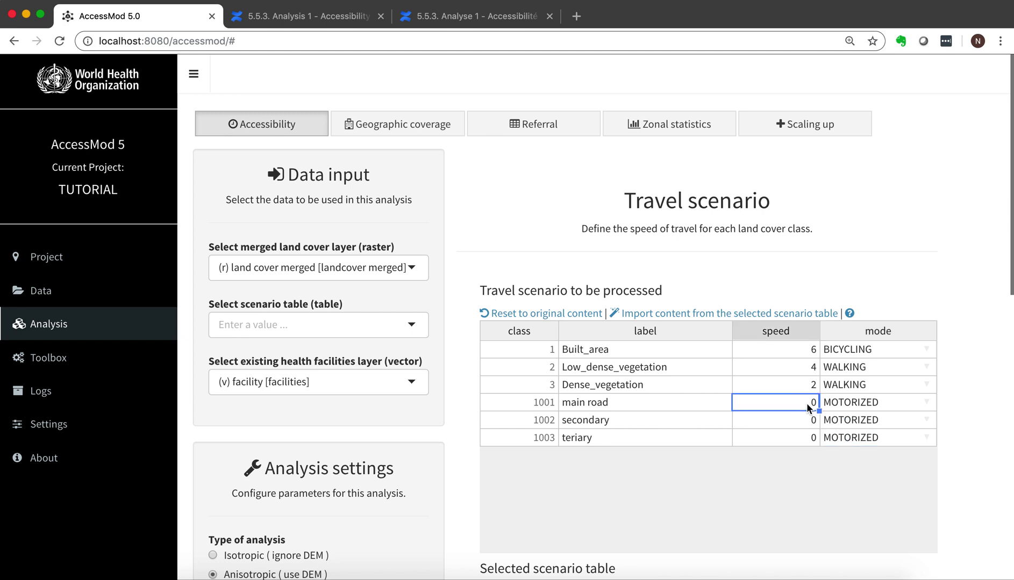
type("100")
key("Return")
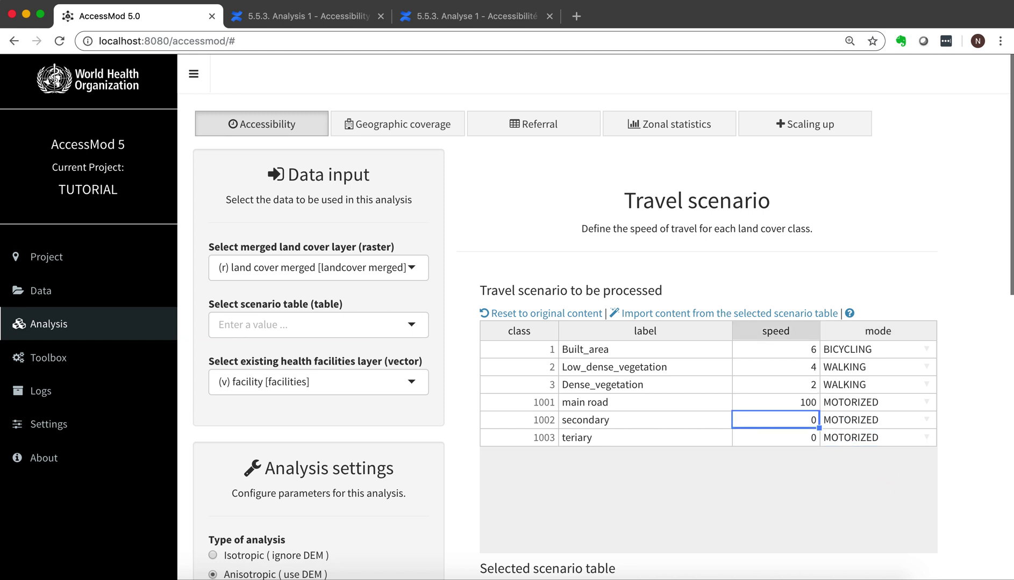
type("80")
key("Return")
type("50")
key("Return")
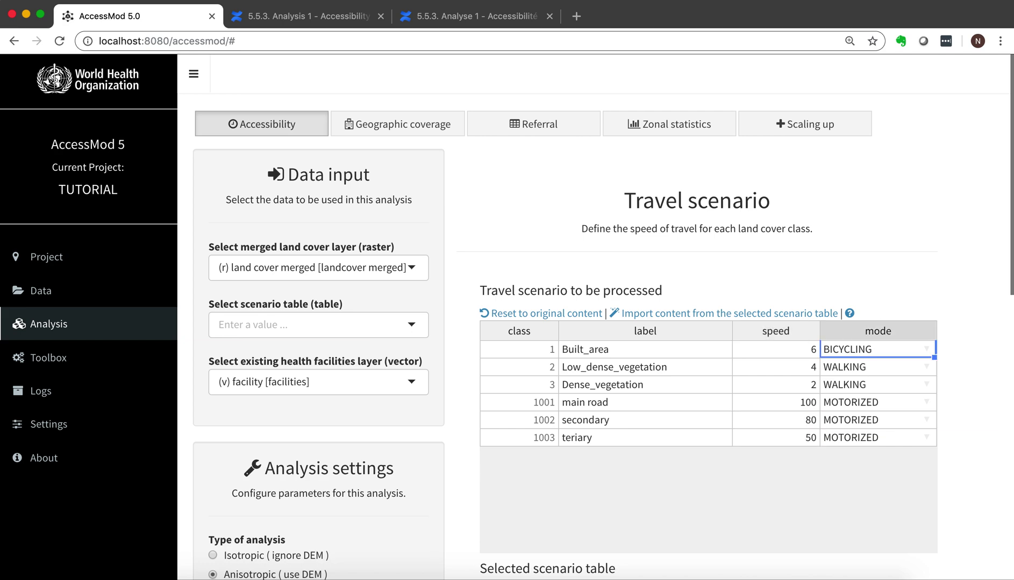
left_click(790, 455)
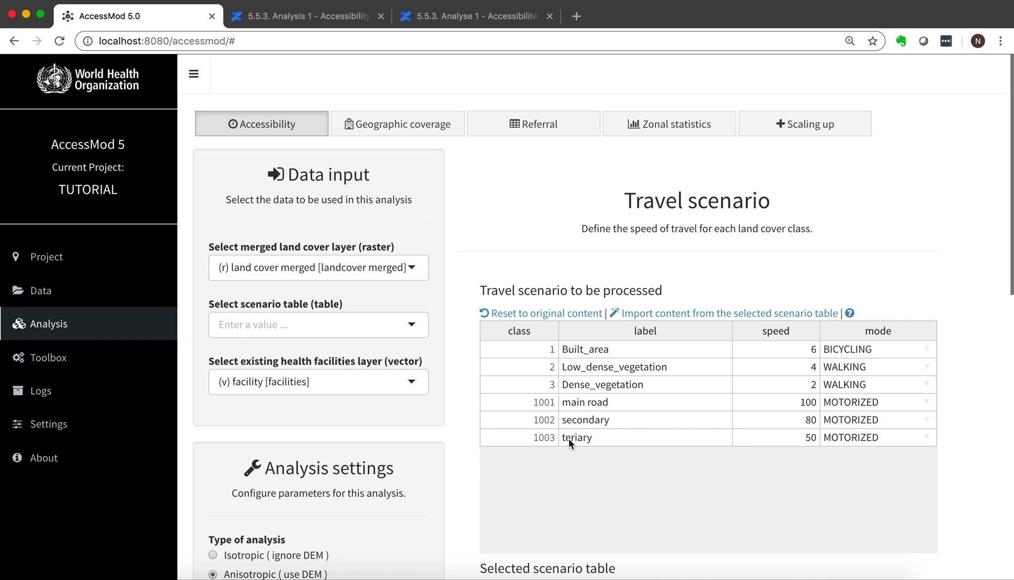
- Set the Type of analysis to Isotropic (ignore DEM)
scroll(448, 486, "down", 5)
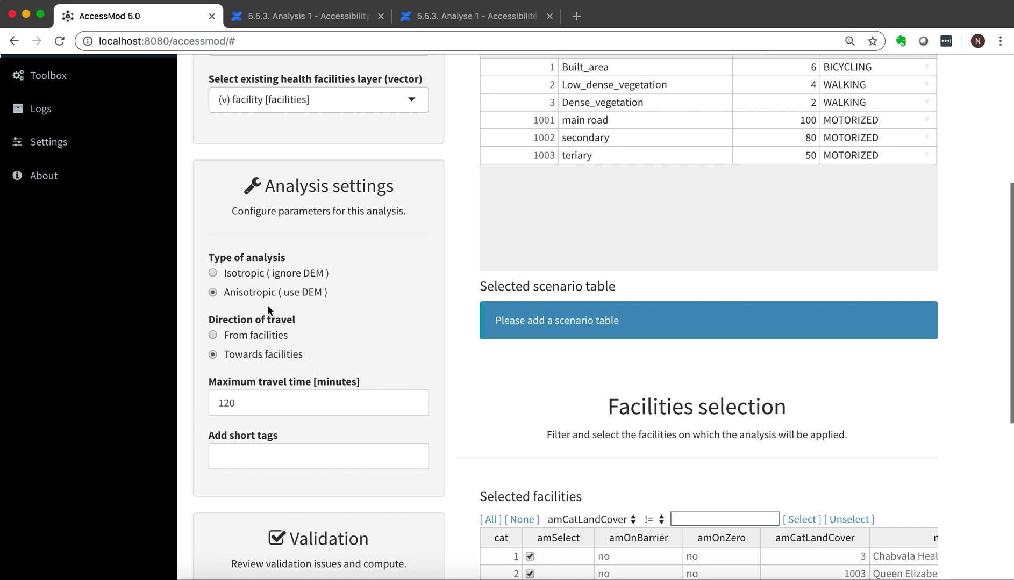
left_click(213, 273)
left_click(212, 293)
left_click(213, 273)
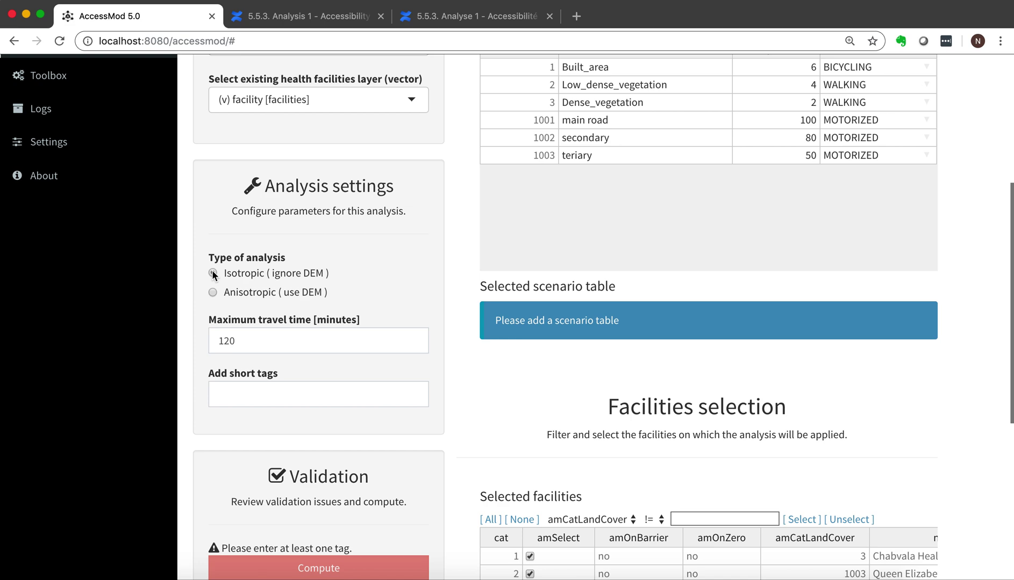
- Switch to Anisotropic (use DEM) with Direction of travel set to Towards facilities
left_click(213, 293)
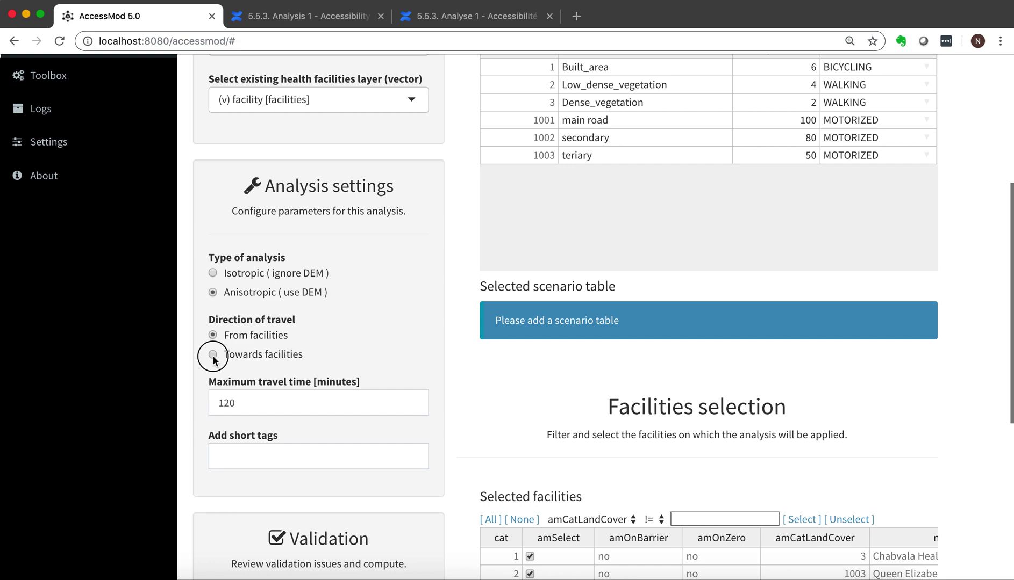
left_click(213, 355)
left_click(246, 407)
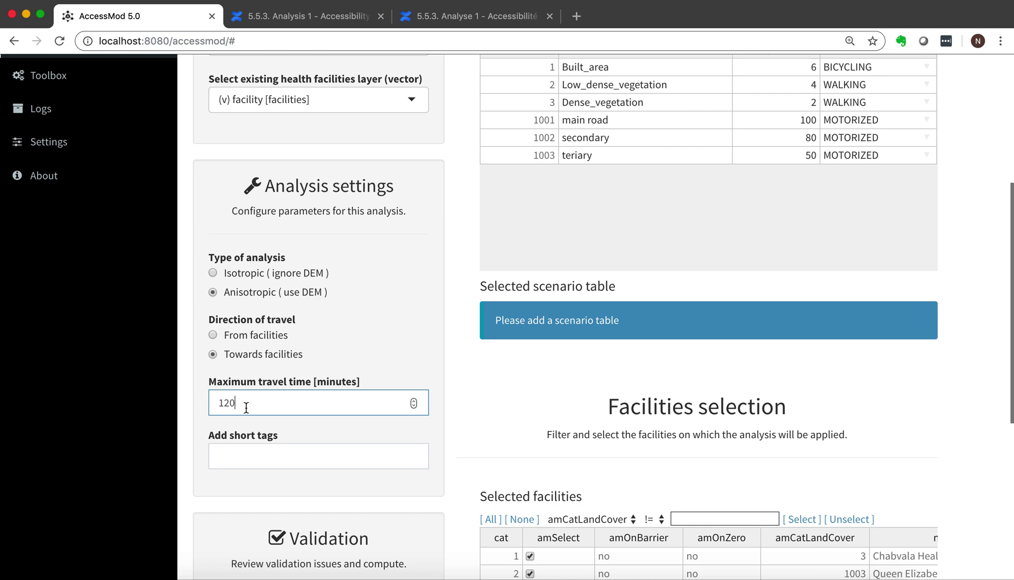
- Replace the 120-minute maximum travel time with 0
left_click_drag(236, 403, 211, 403)
type("0")
double_click(218, 404)
left_click(265, 397)
scroll(432, 445, "down", 2)
scroll(431, 451, "down", 1)
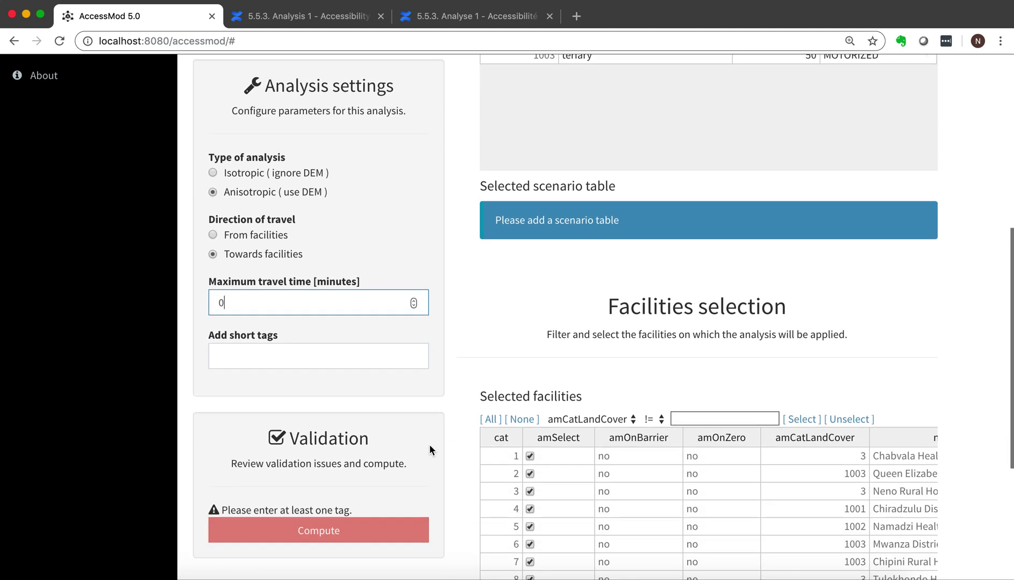
- Enter 'accessibility analysis full' in the Add short tags field
left_click(326, 359)
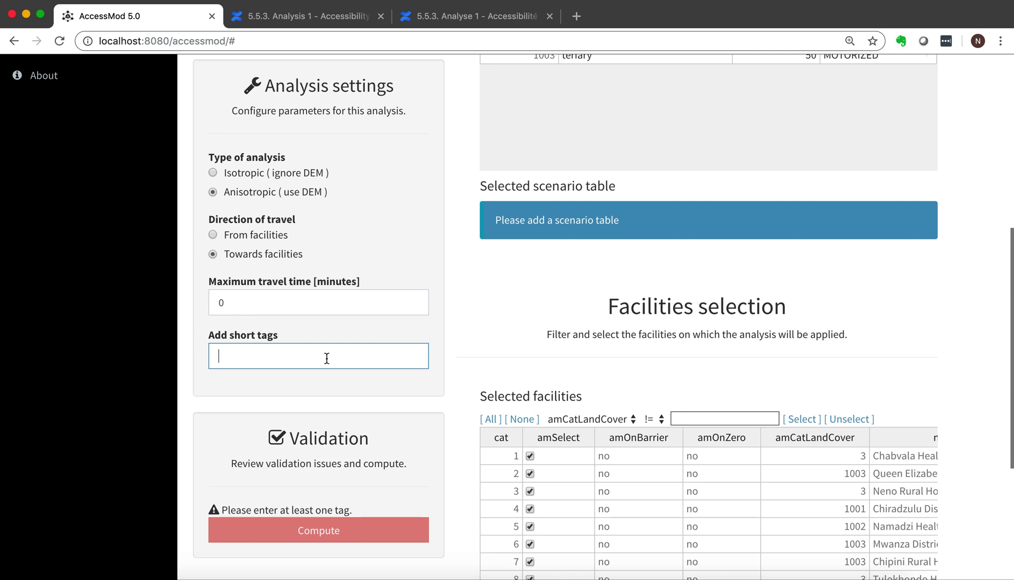
type("accessibility")
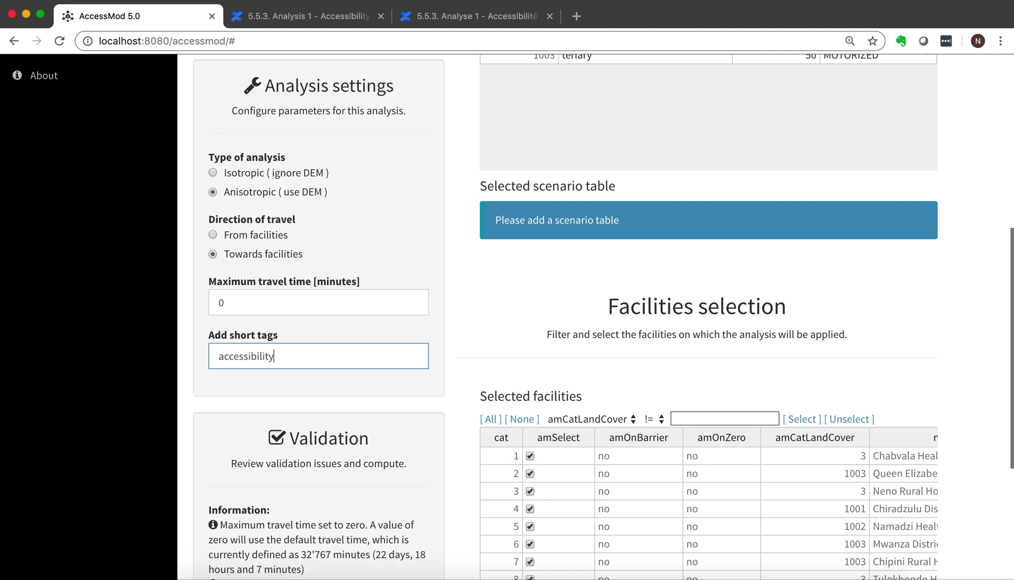
type(" analysis full")
scroll(514, 356, "down", 5)
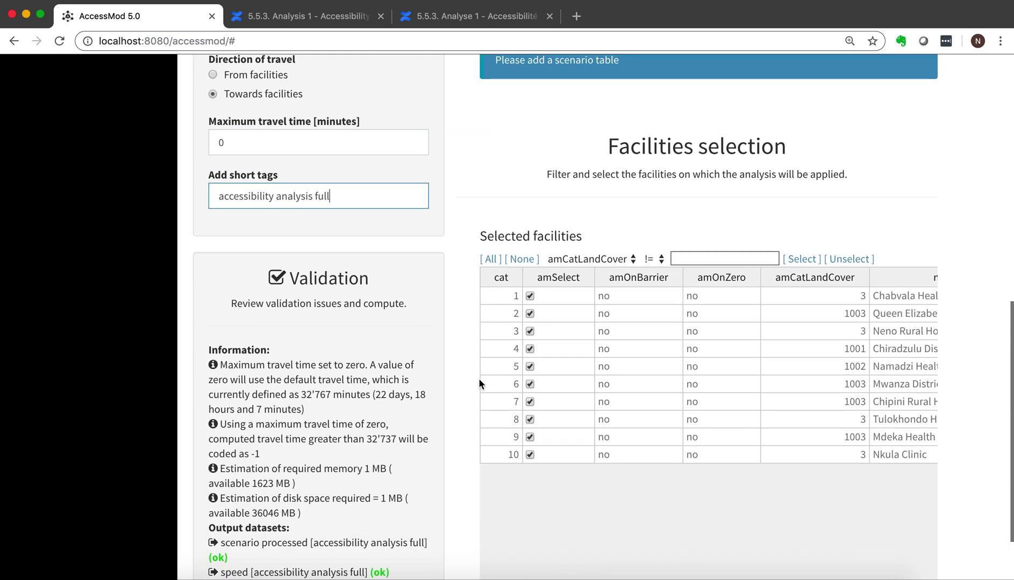
scroll(461, 407, "down", 2)
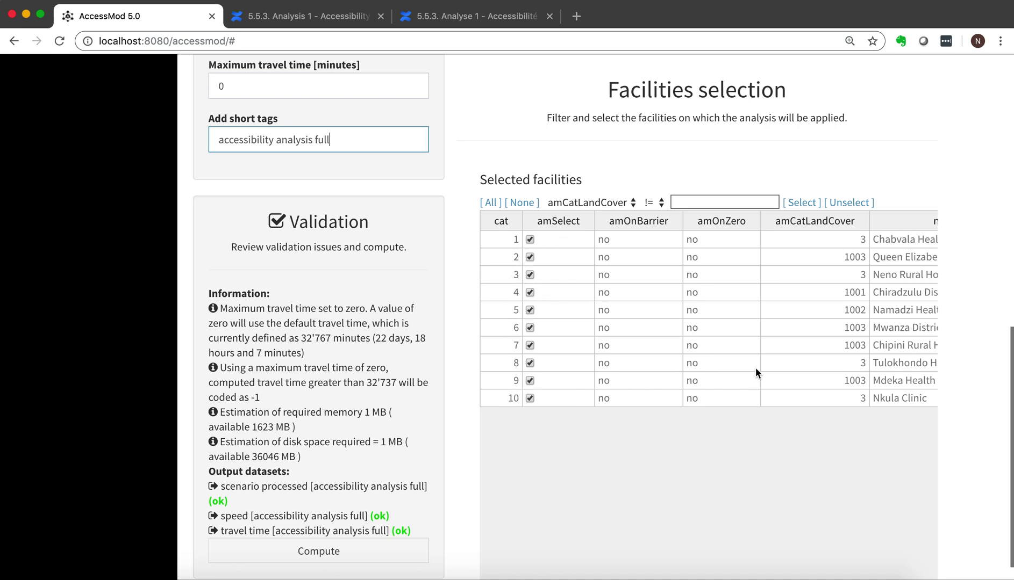
scroll(801, 333, "right", 10)
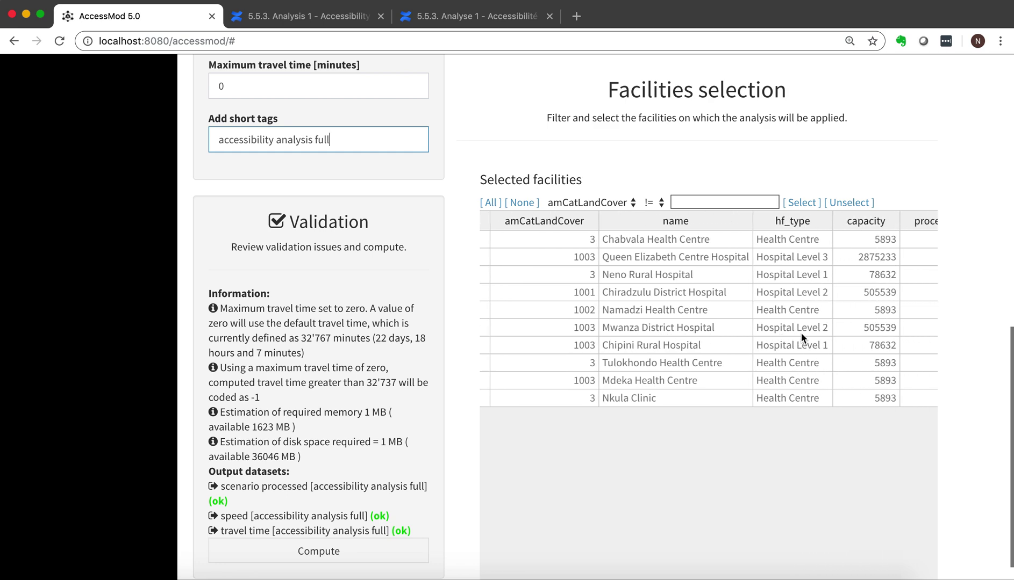
scroll(800, 333, "right", 1)
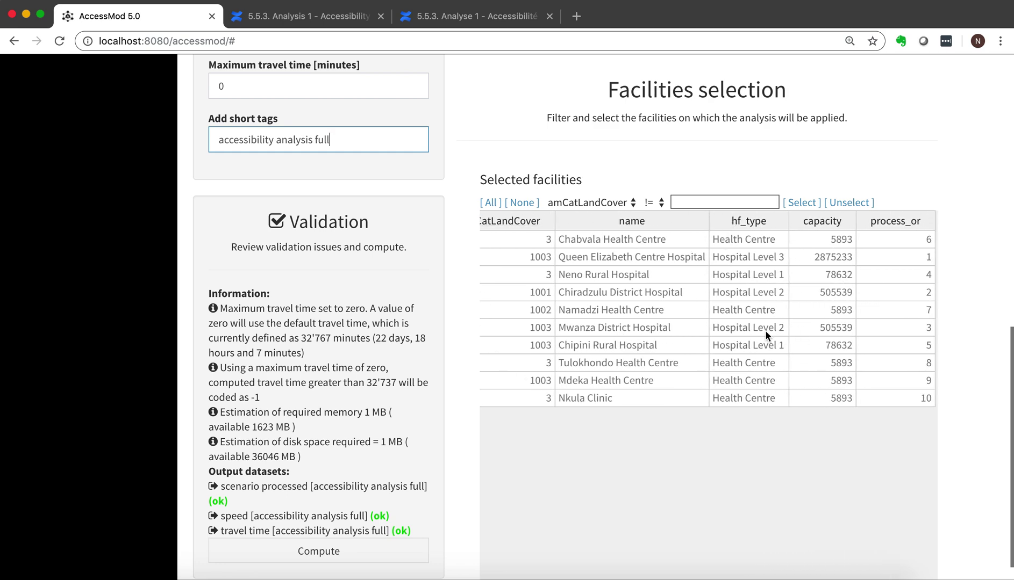
scroll(634, 294, "left", 3)
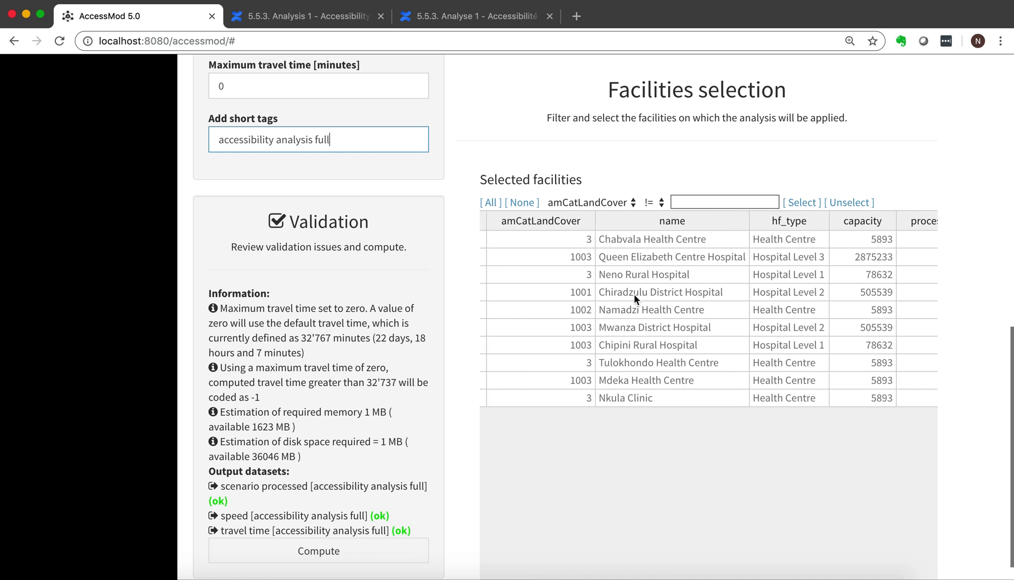
scroll(634, 294, "left", 5)
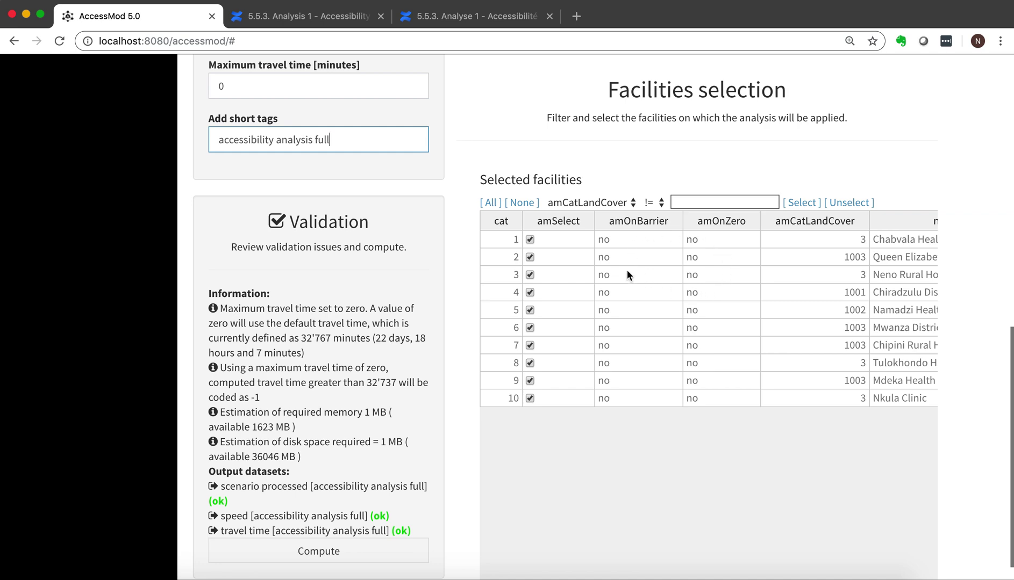
left_click(546, 224)
left_click(531, 257)
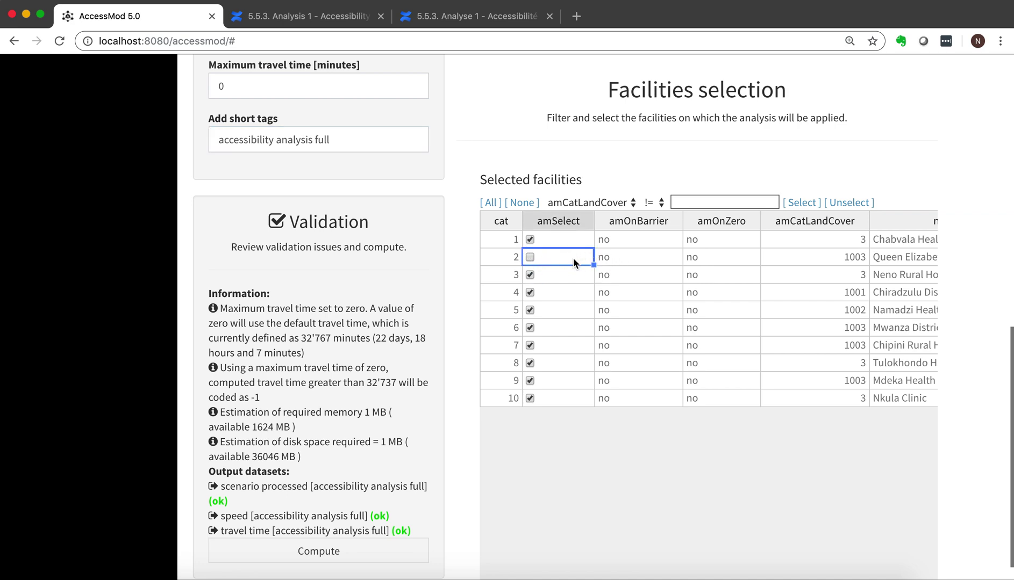
left_click(530, 257)
scroll(451, 166, "up", 8)
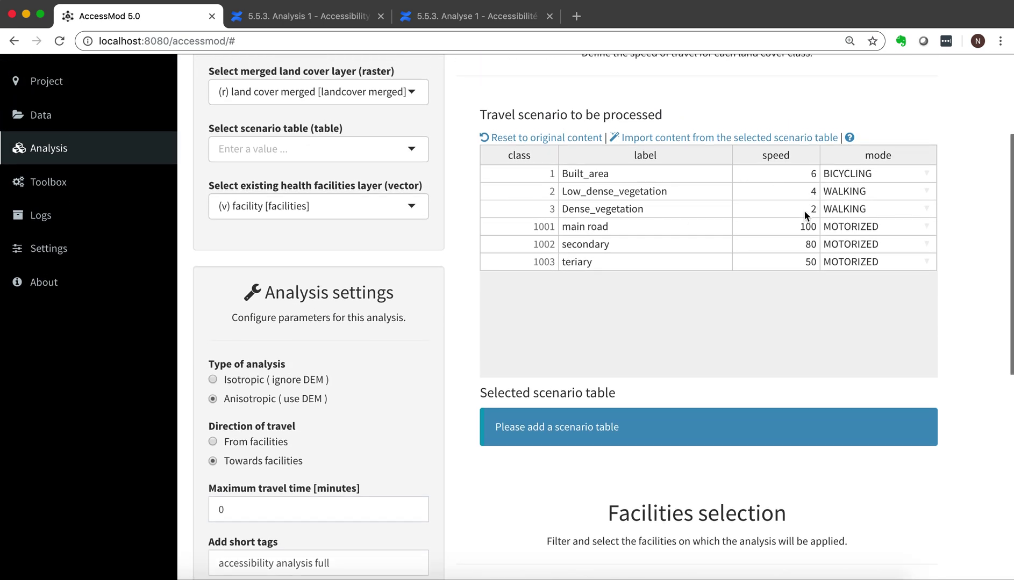
left_click(804, 213)
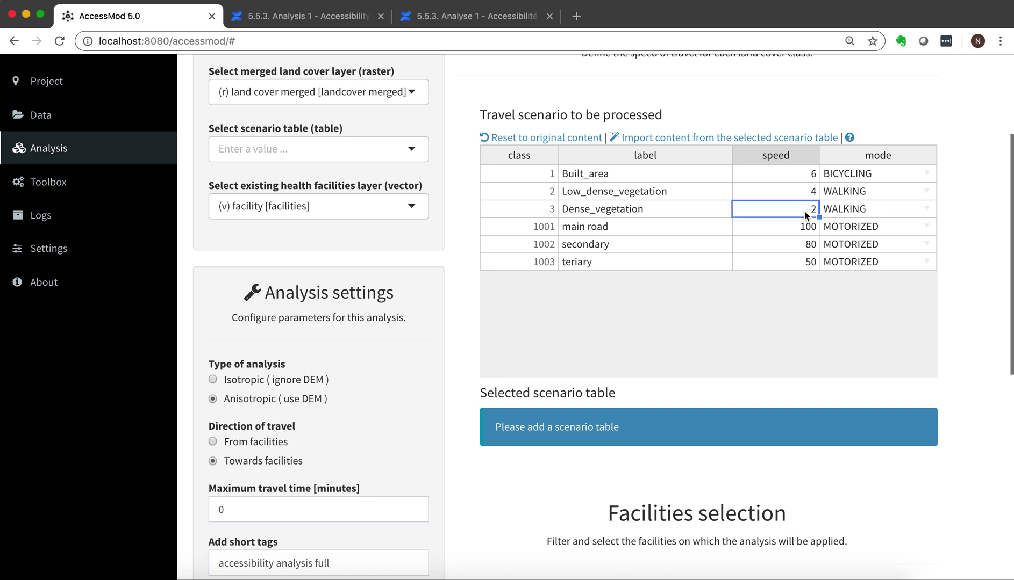
scroll(486, 493, "down", 6)
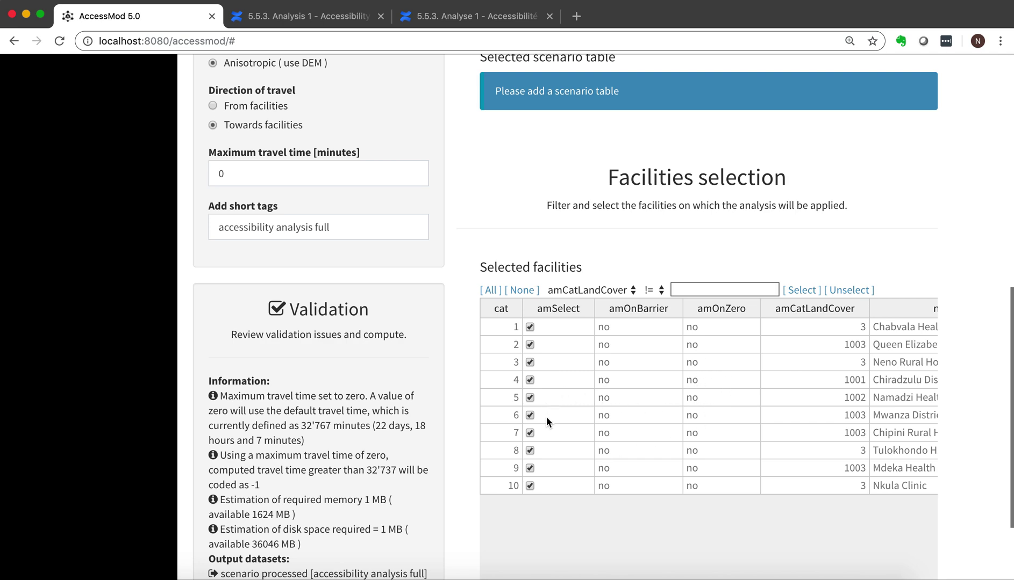
left_click(530, 397)
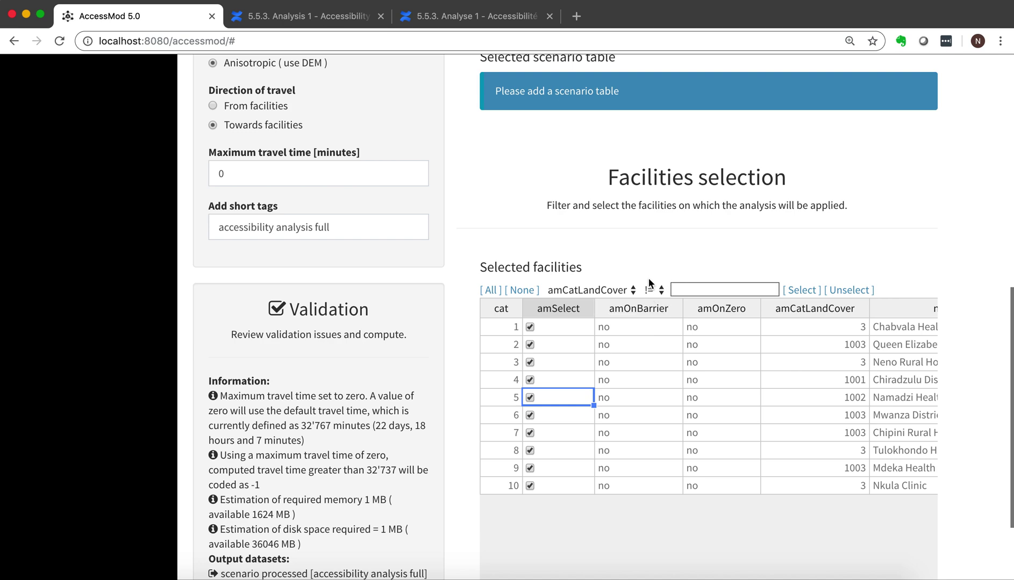
scroll(659, 367, "right", 3)
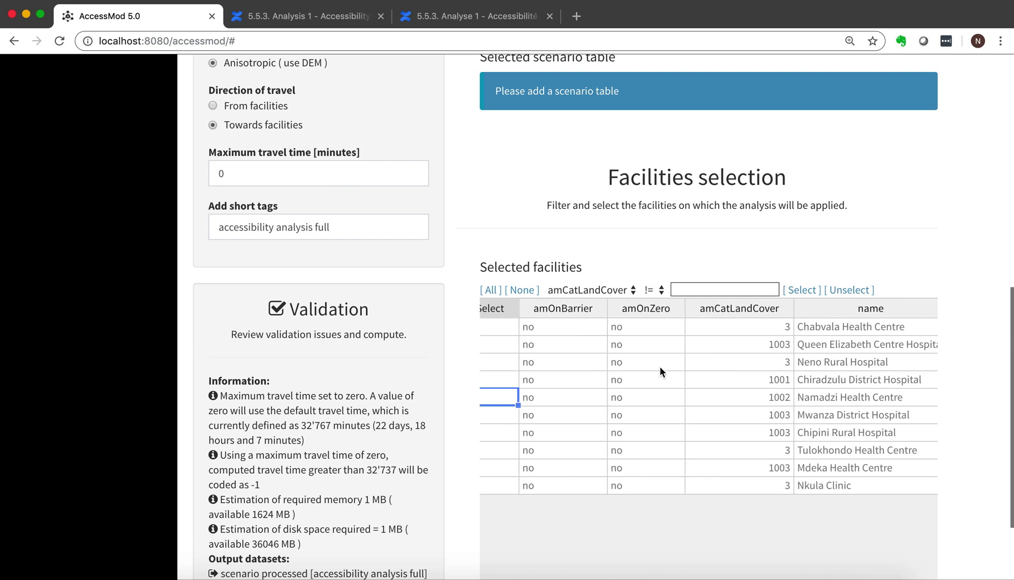
scroll(660, 368, "right", 5)
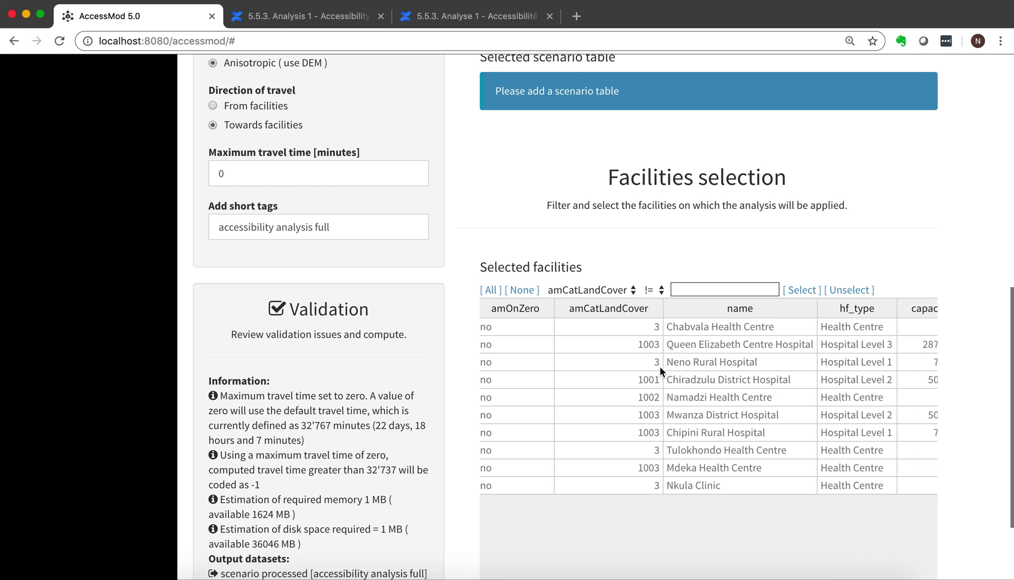
scroll(660, 367, "right", 1)
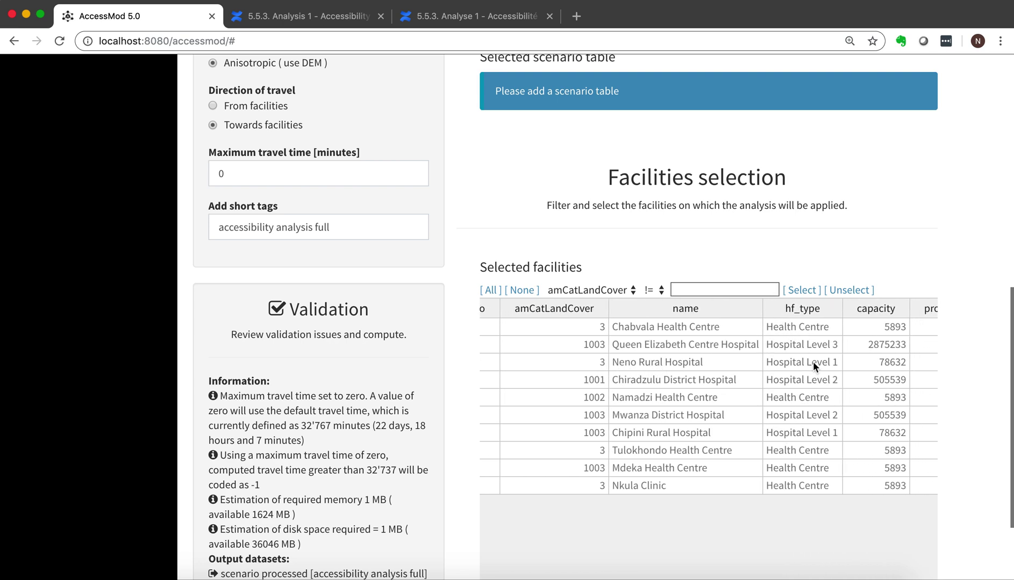
- Clear all facilities, then filter and select those with hf_type == Health Centre
scroll(649, 430, "left", 6)
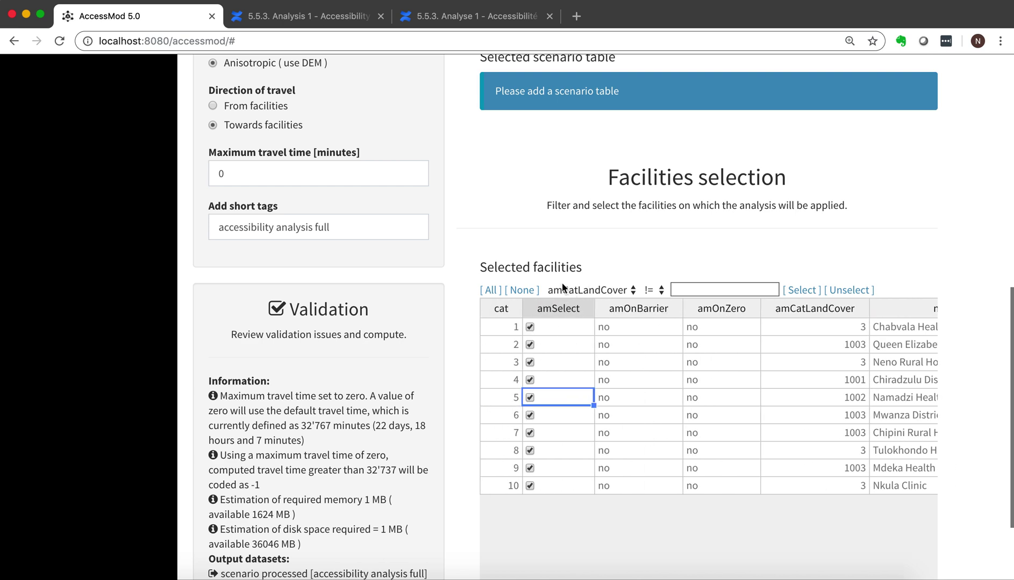
left_click(522, 292)
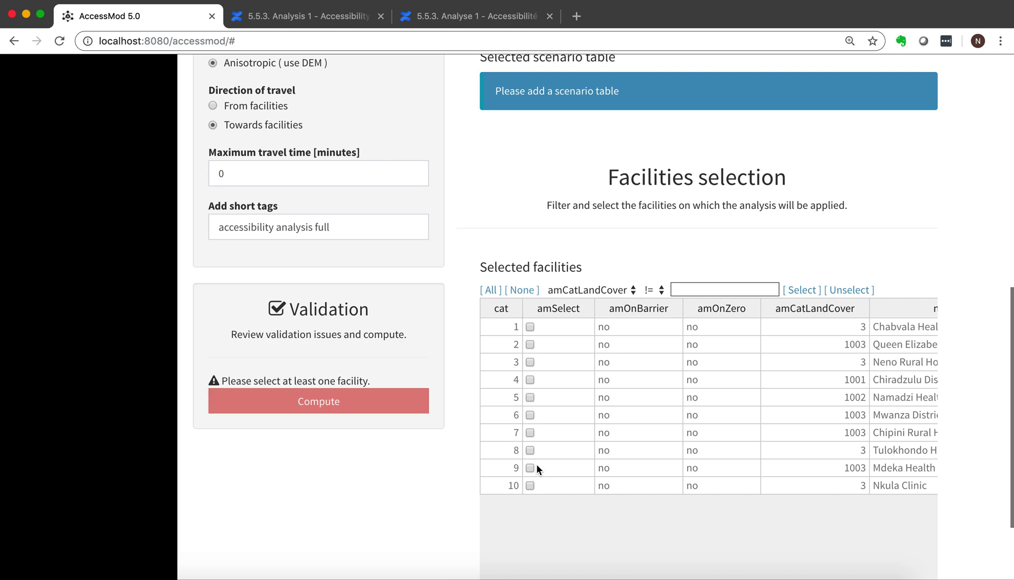
left_click(609, 292)
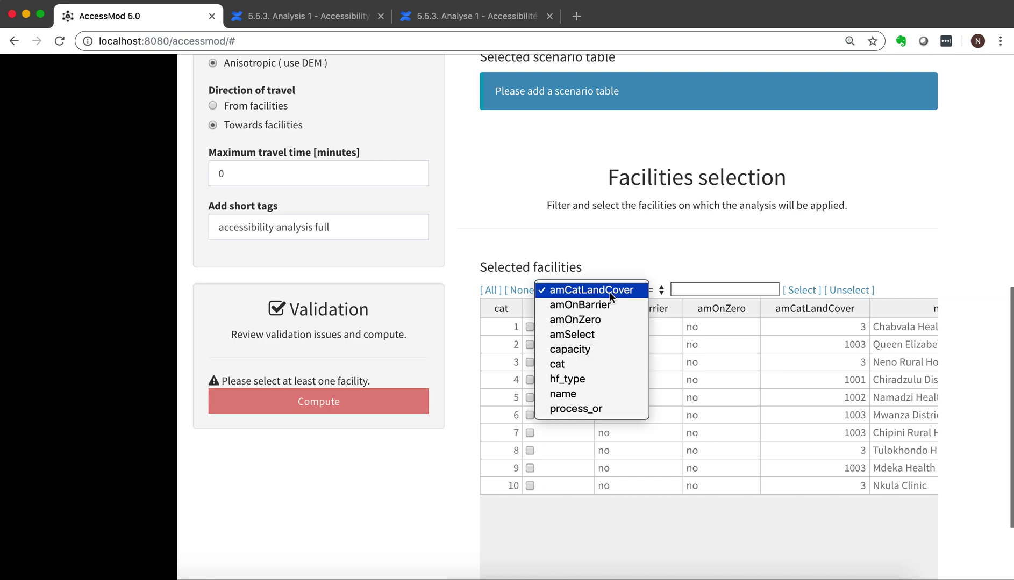
left_click(586, 380)
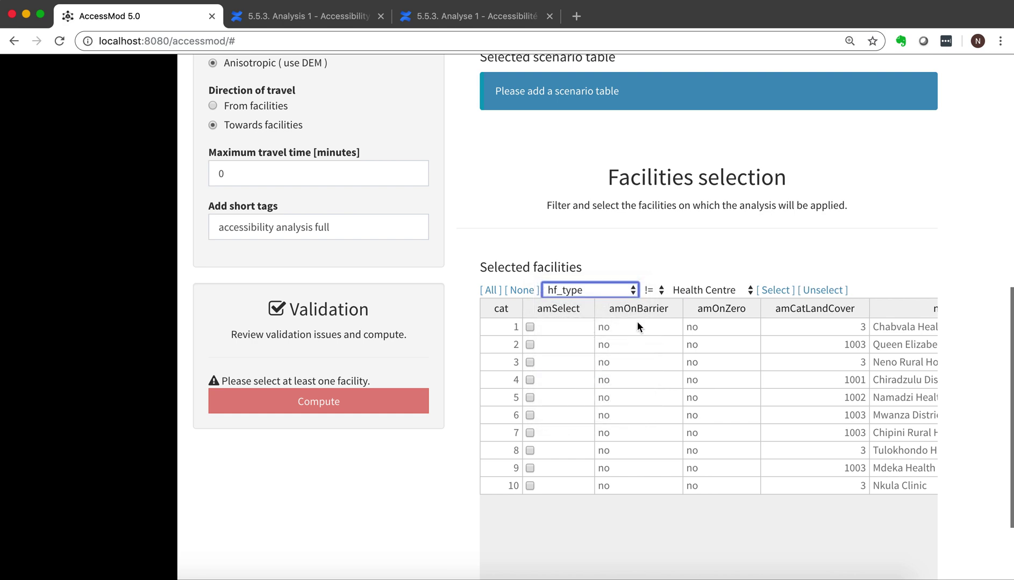
left_click(657, 290)
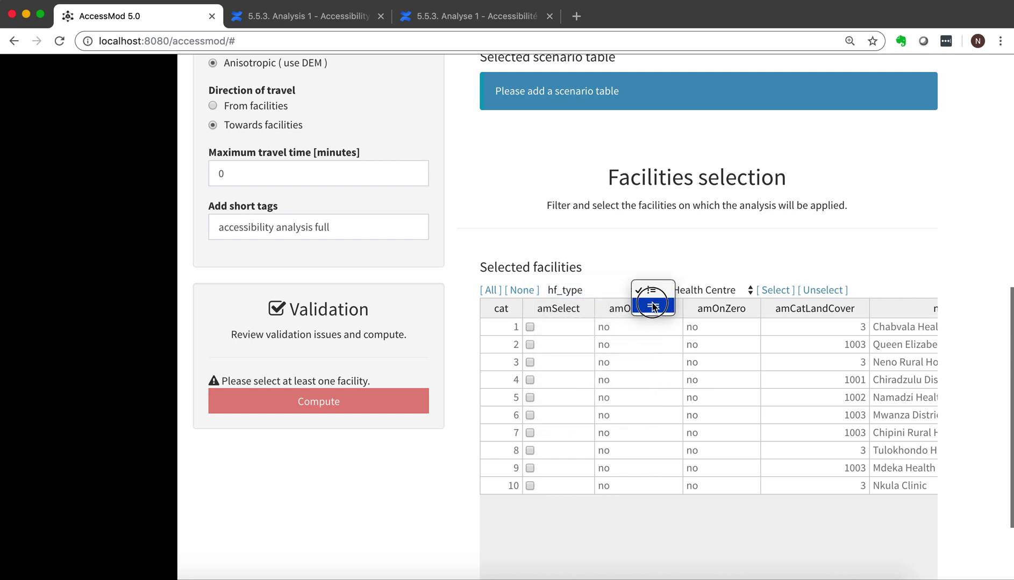
left_click(702, 291)
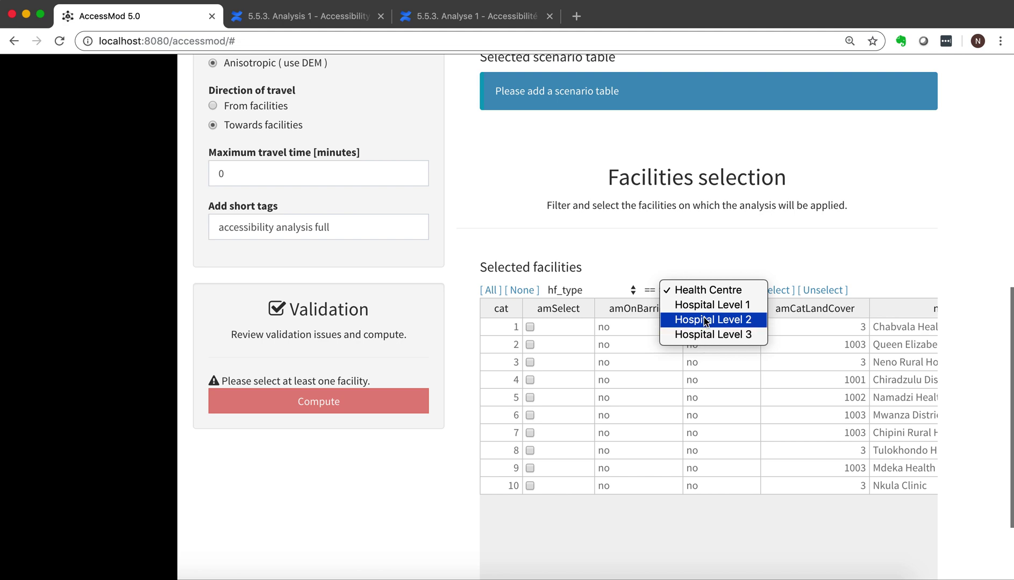
left_click(704, 294)
left_click(775, 290)
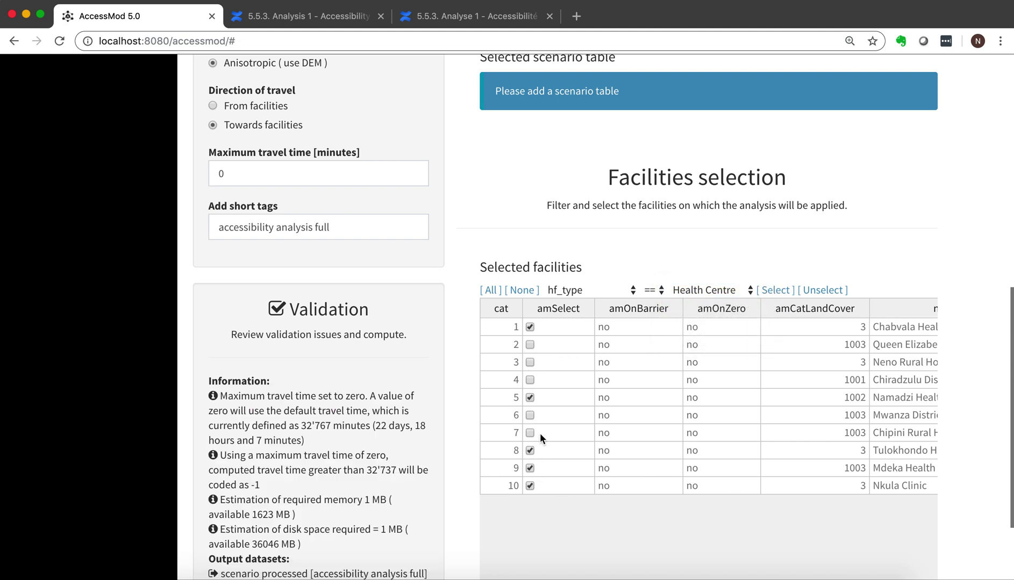
- Reselect all ten facilities for the analysis
scroll(637, 429, "right", 5)
scroll(636, 429, "left", 5)
left_click(491, 291)
scroll(453, 513, "down", 5)
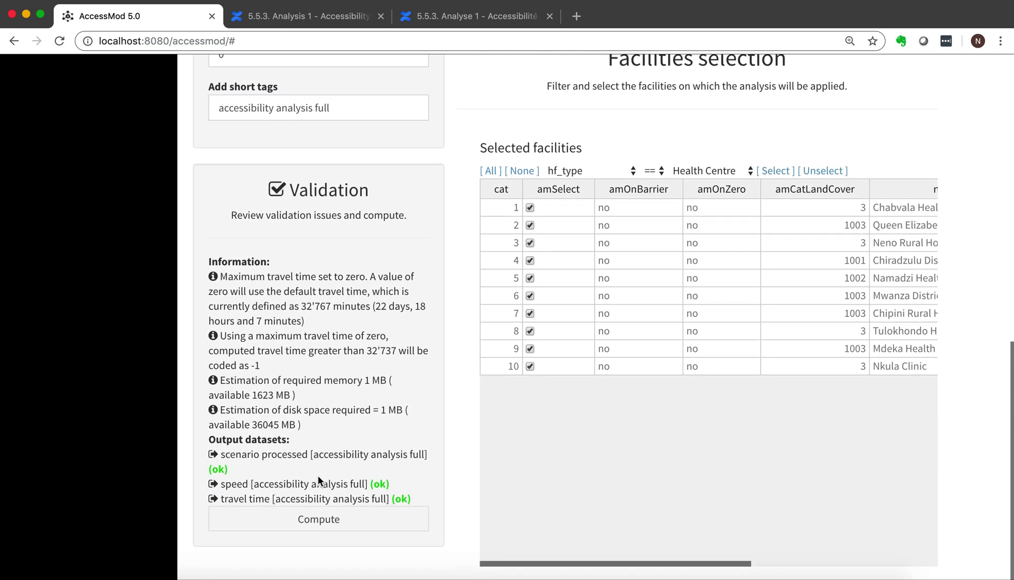
- Compute the accessibility analysis and move the Process finished message aside to read its outputs
left_click(311, 520)
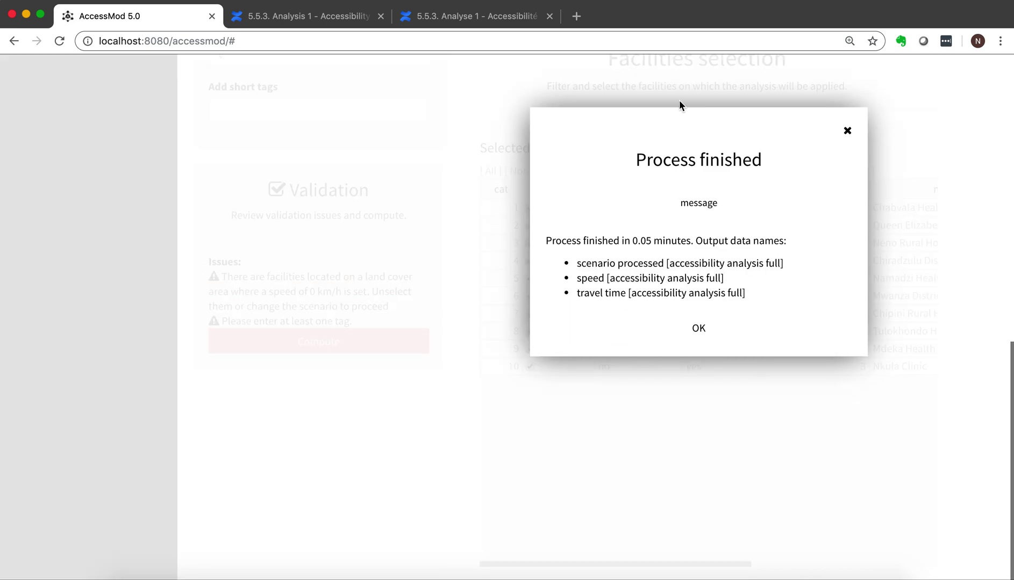
left_click_drag(670, 129, 618, 129)
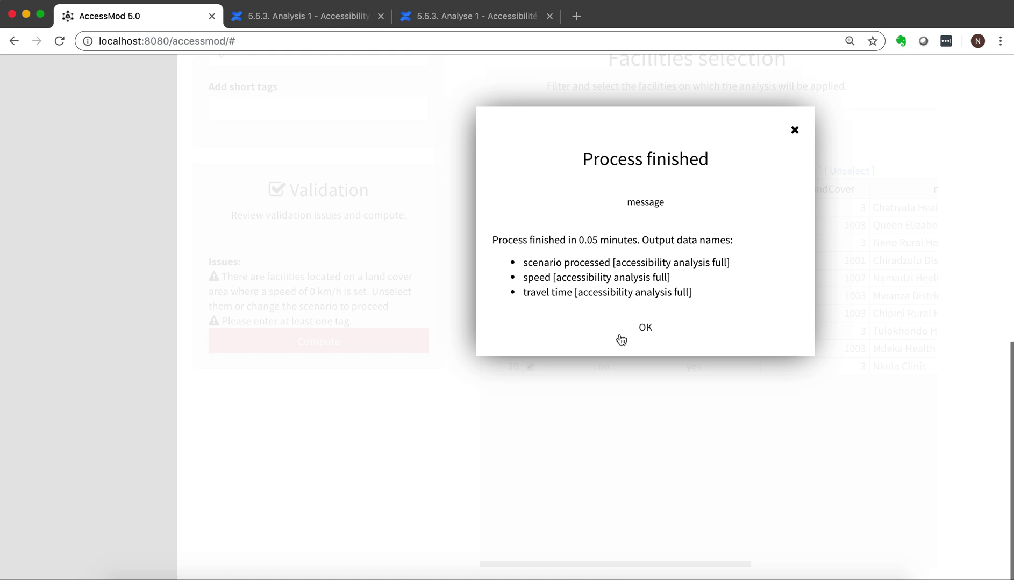
- On the Data page, filter to the last analysis only: scenario processed, speed and travel time
left_click(645, 329)
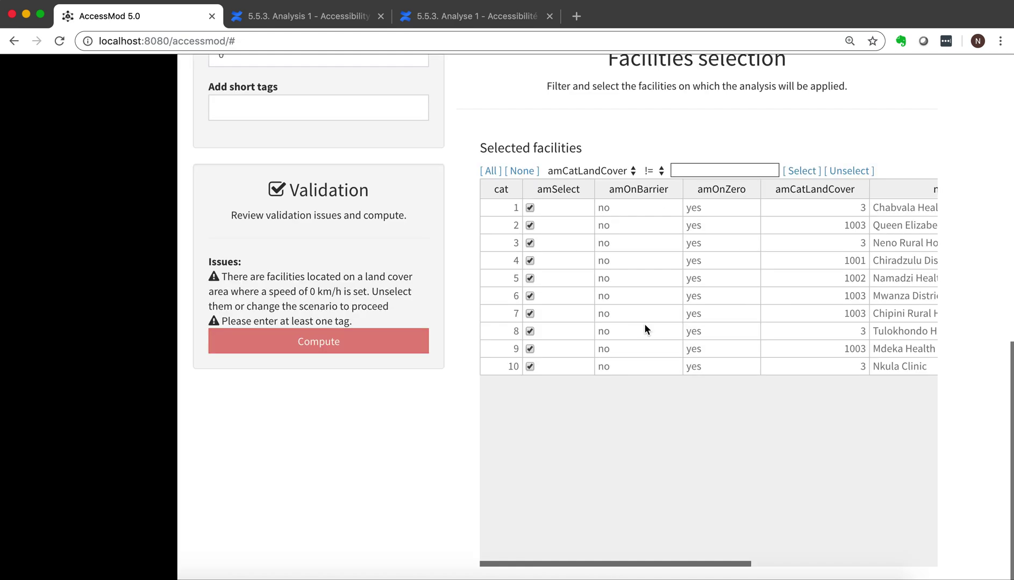
scroll(188, 330, "up", 2)
scroll(188, 330, "up", 5)
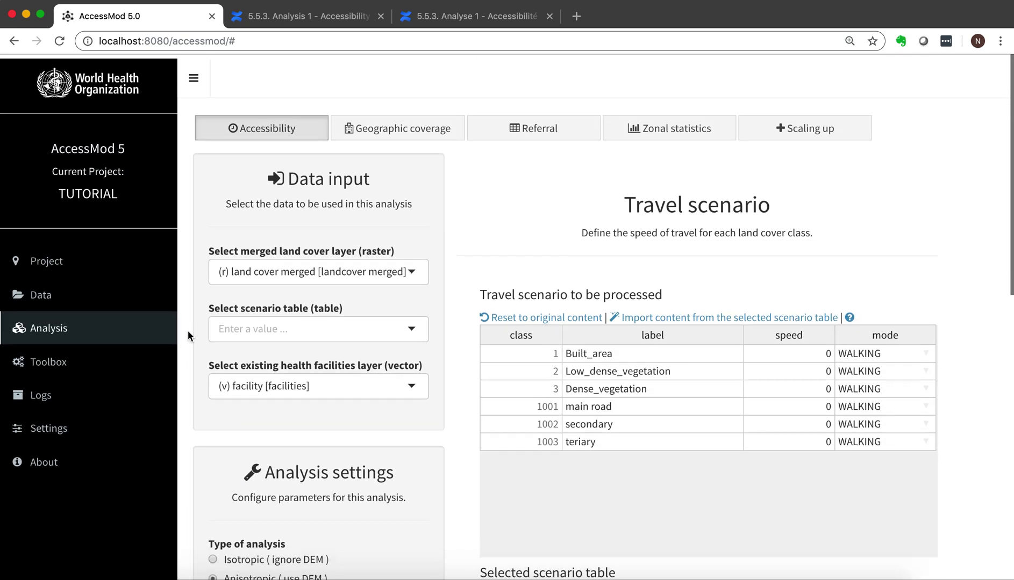
left_click(52, 292)
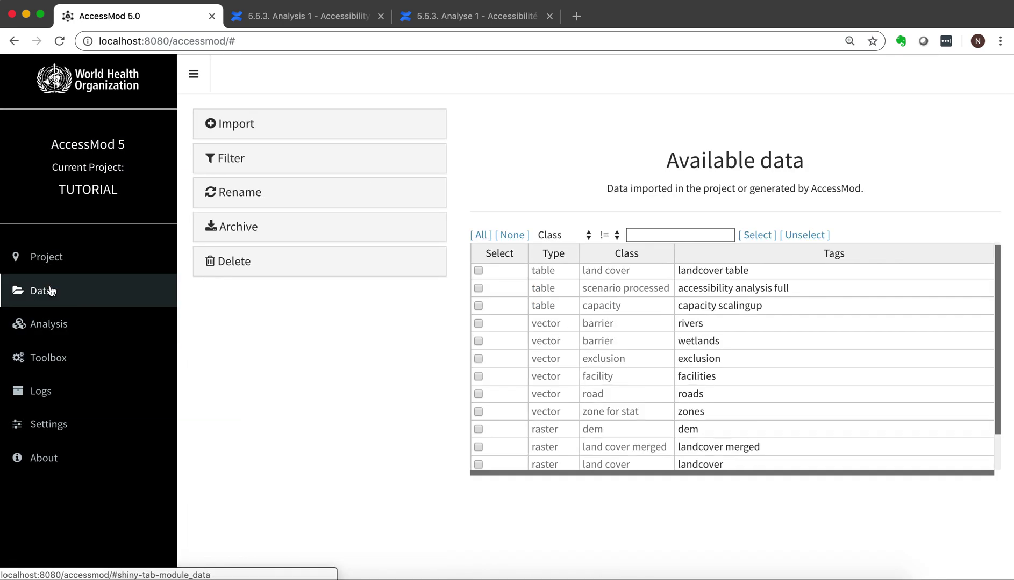
scroll(578, 375, "down", 2)
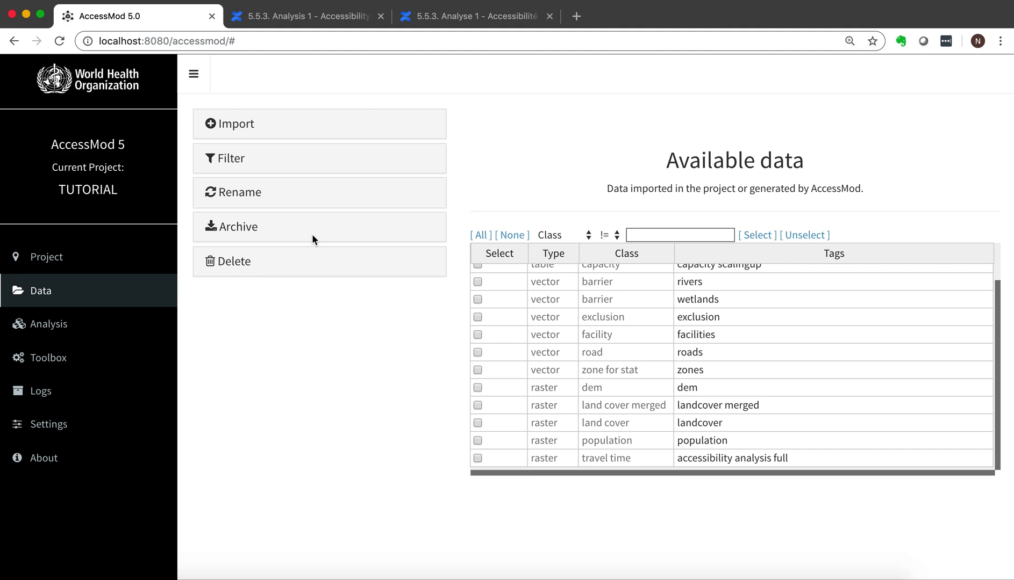
left_click(233, 161)
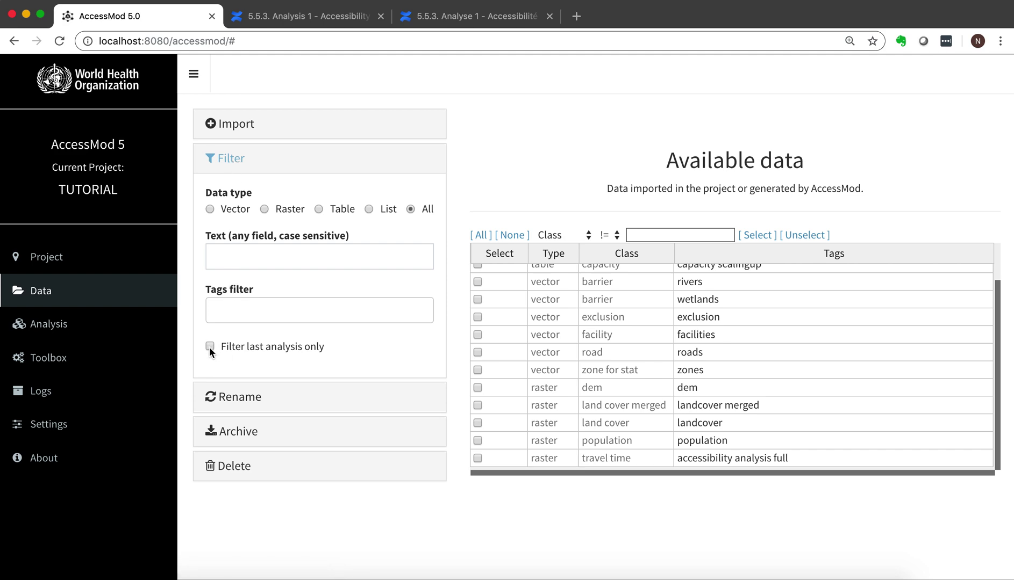
left_click(210, 347)
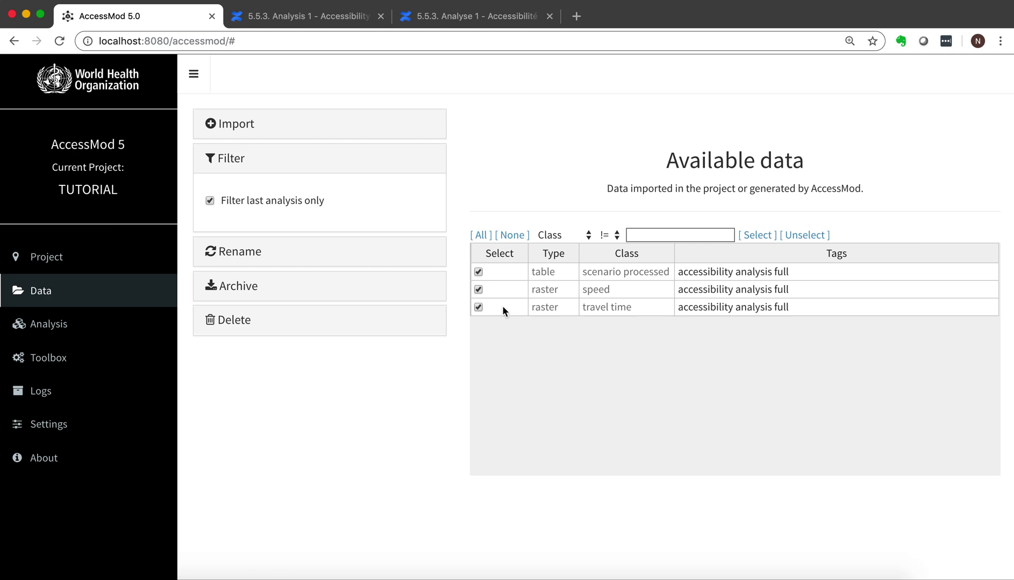
- Deselect the speed raster, leaving scenario processed and travel time, and expand the Archive panel
left_click(478, 290)
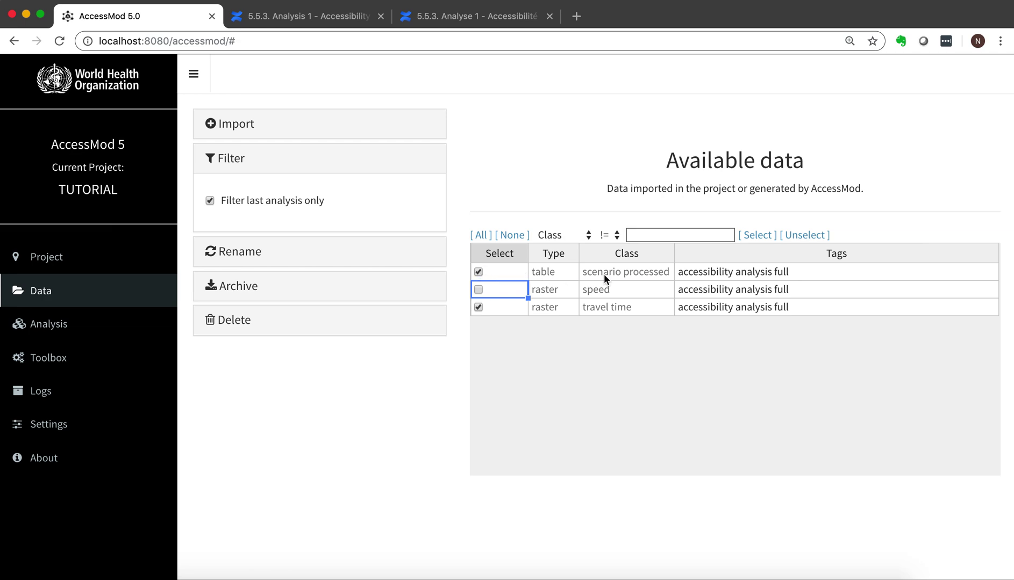
left_click(618, 271)
left_click(599, 313)
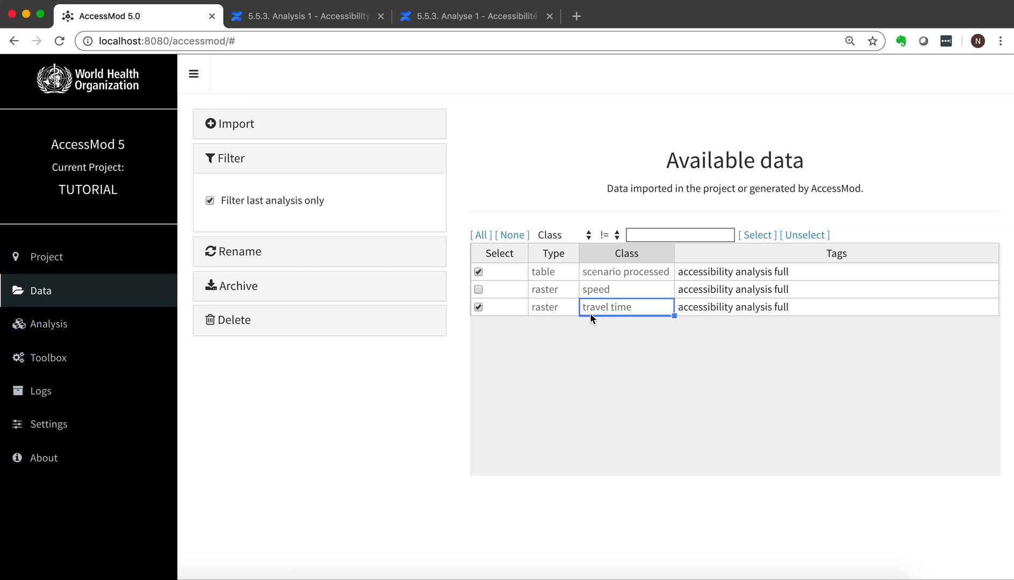
left_click(253, 278)
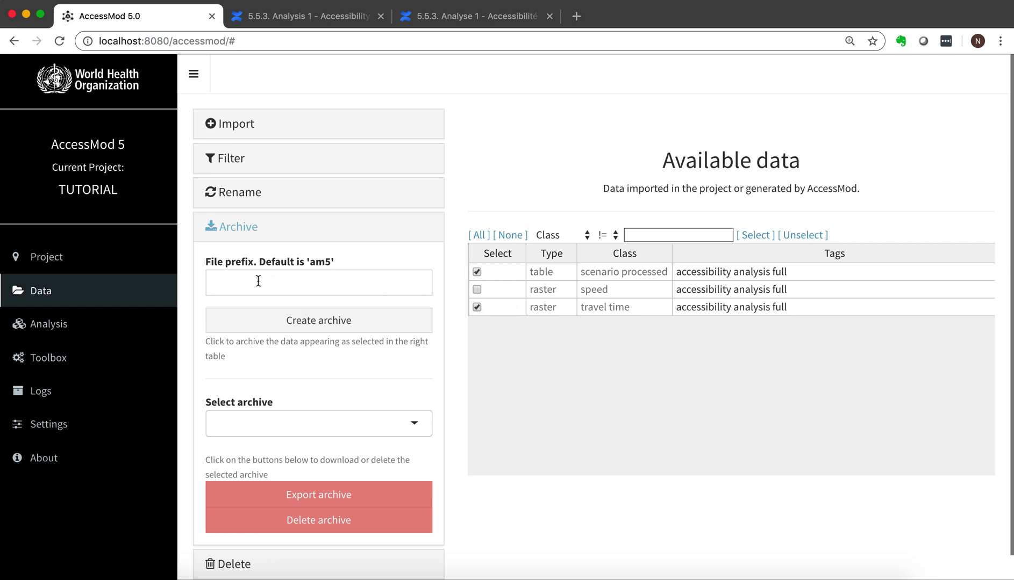
- Create am5_2019_05_10_16_00_33.zip from the selected data and export it as a saved zip
left_click(312, 324)
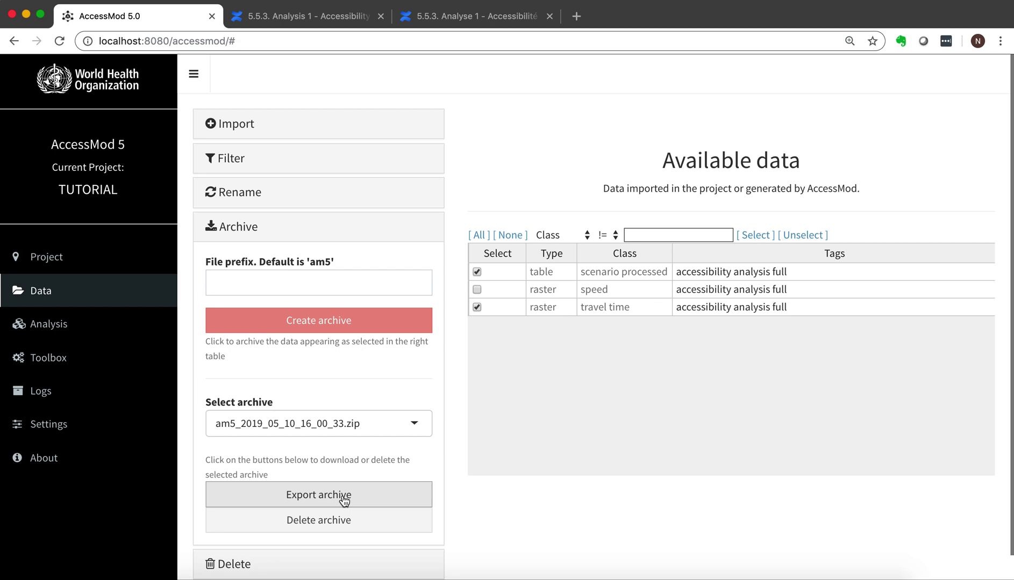
left_click(344, 499)
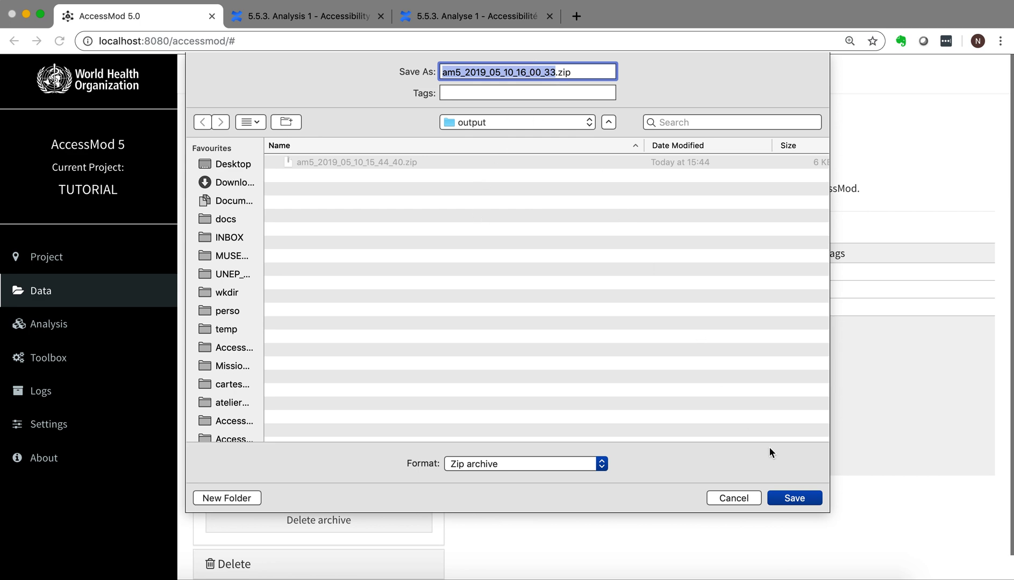
left_click(793, 498)
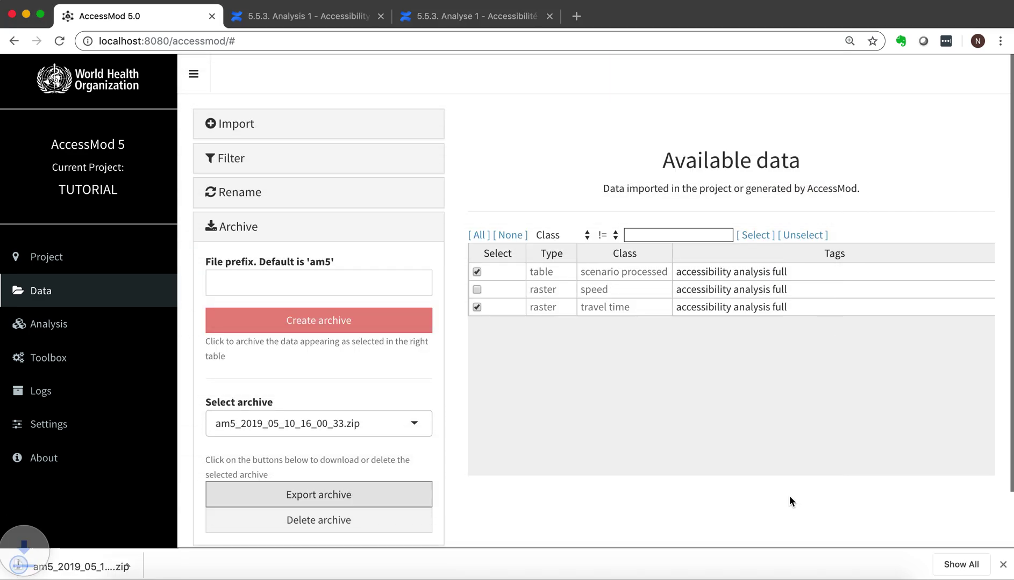